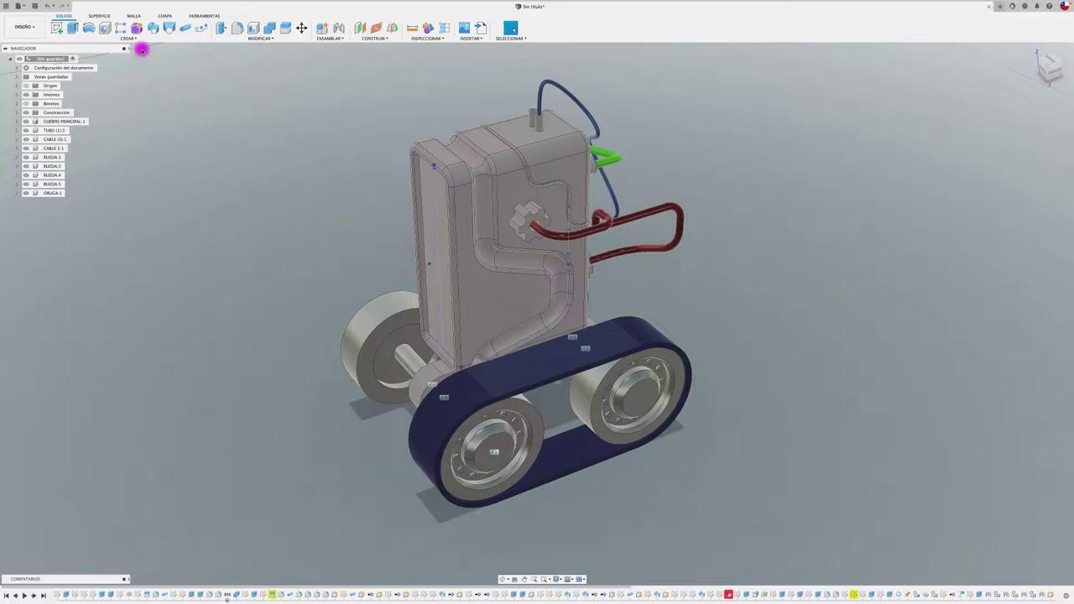
Activate the ORUGA:1 track component for editing.
left_click(132, 38)
mouse_move(84, 197)
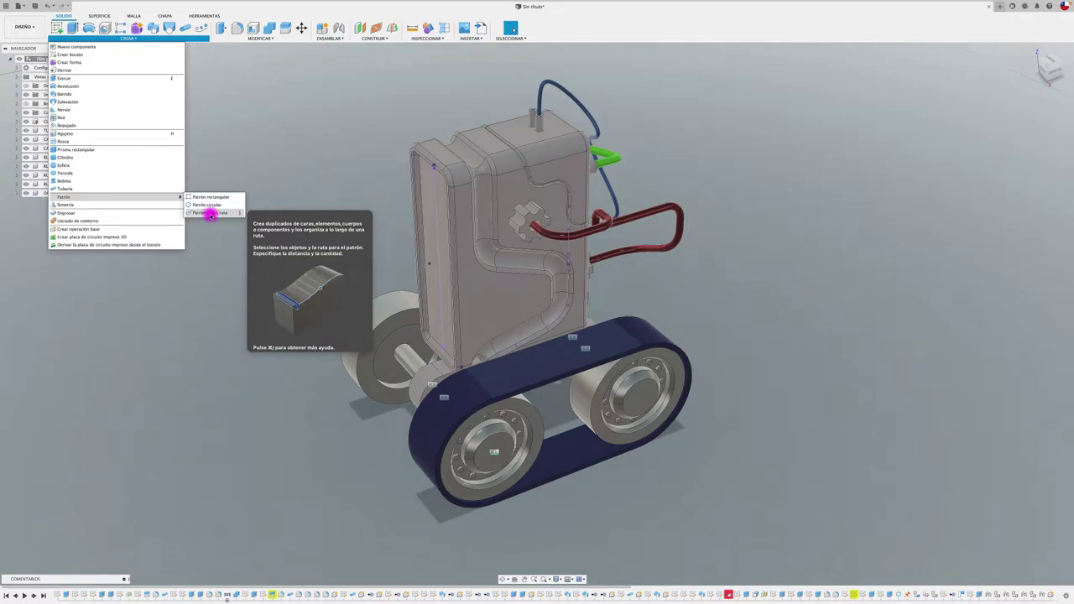
left_click(259, 134)
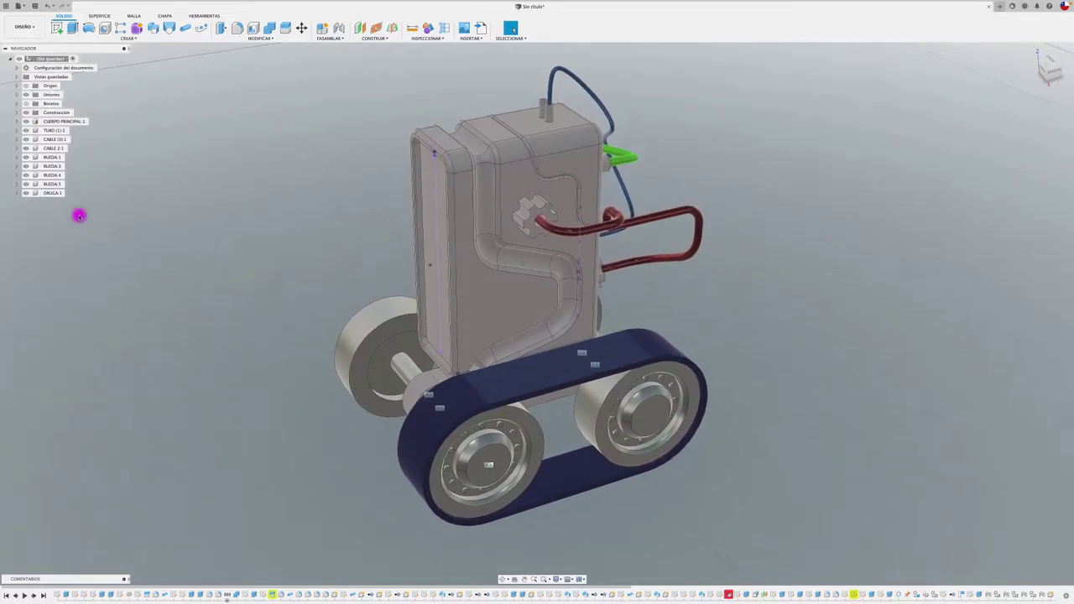
left_click(48, 193)
left_click(69, 194)
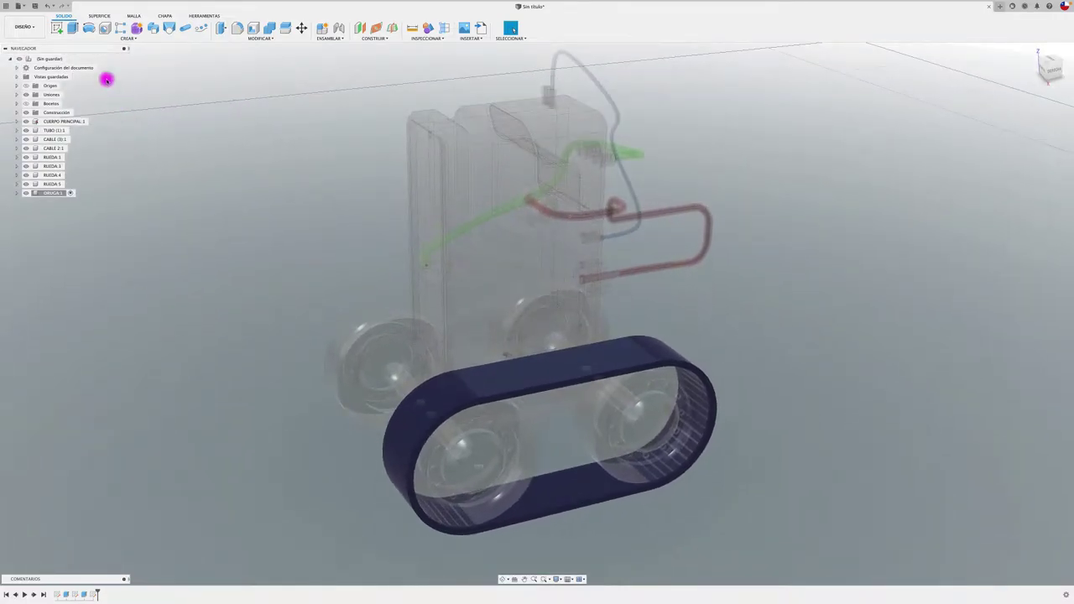
Start a new sketch on the track belt's top face and zoom in on it.
left_click(57, 28)
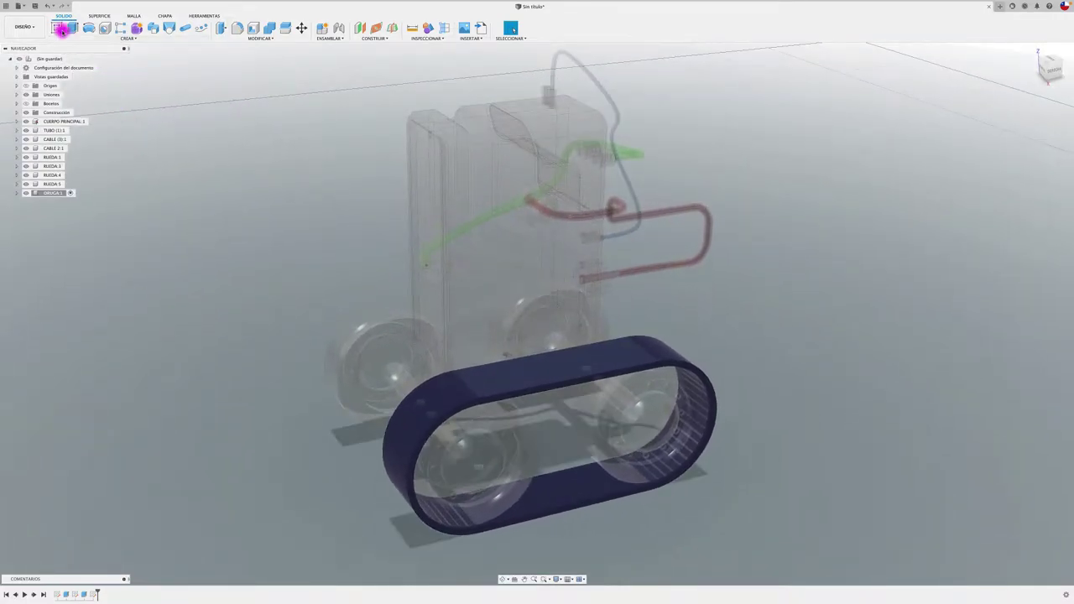
left_click(505, 386)
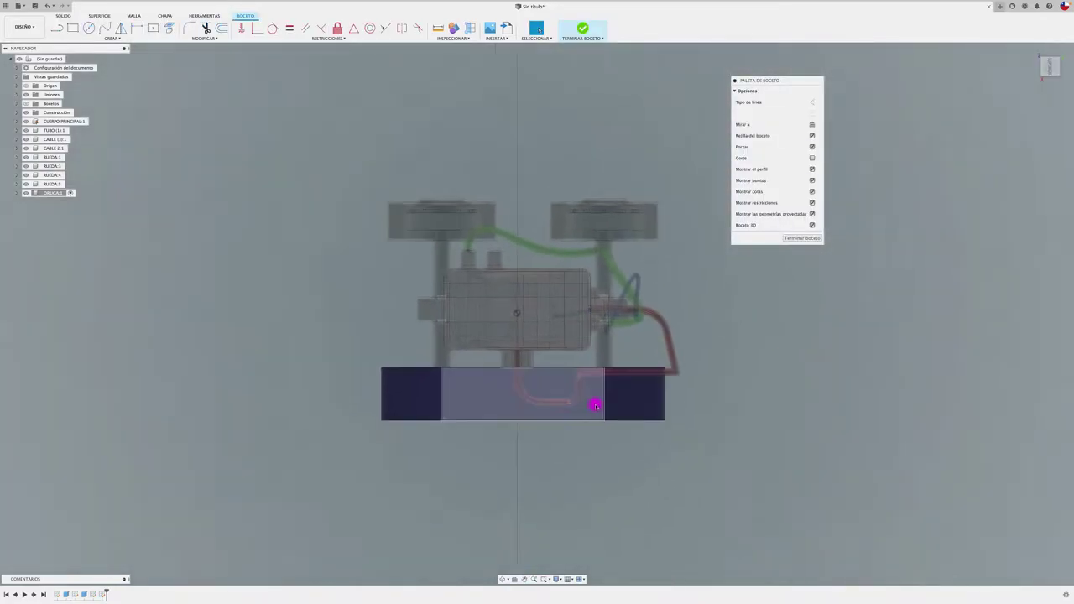
scroll(545, 419, "up", 3)
scroll(516, 390, "up", 2)
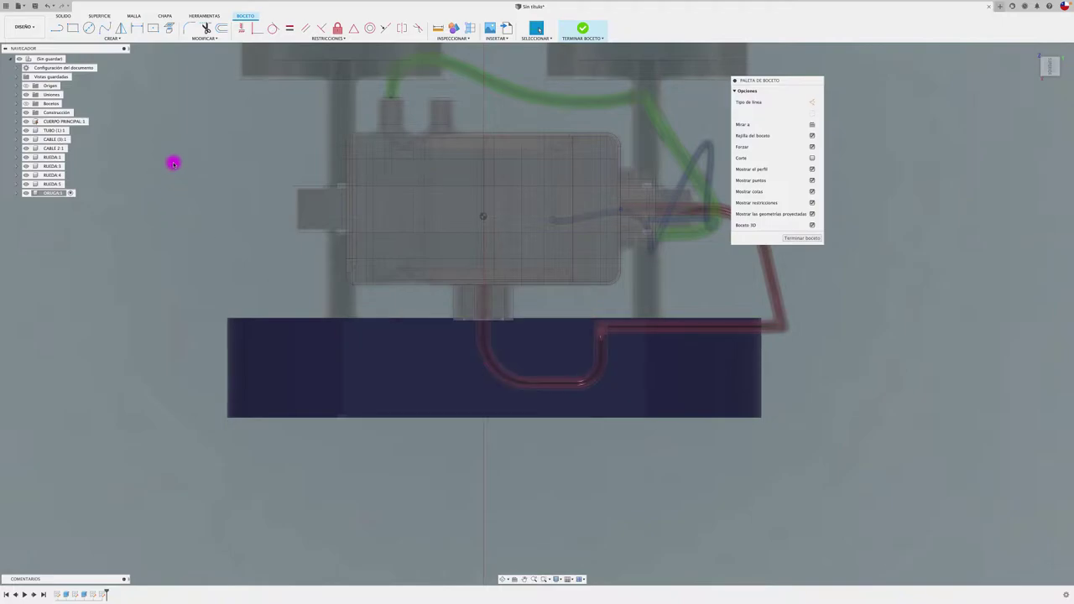
left_click(113, 38)
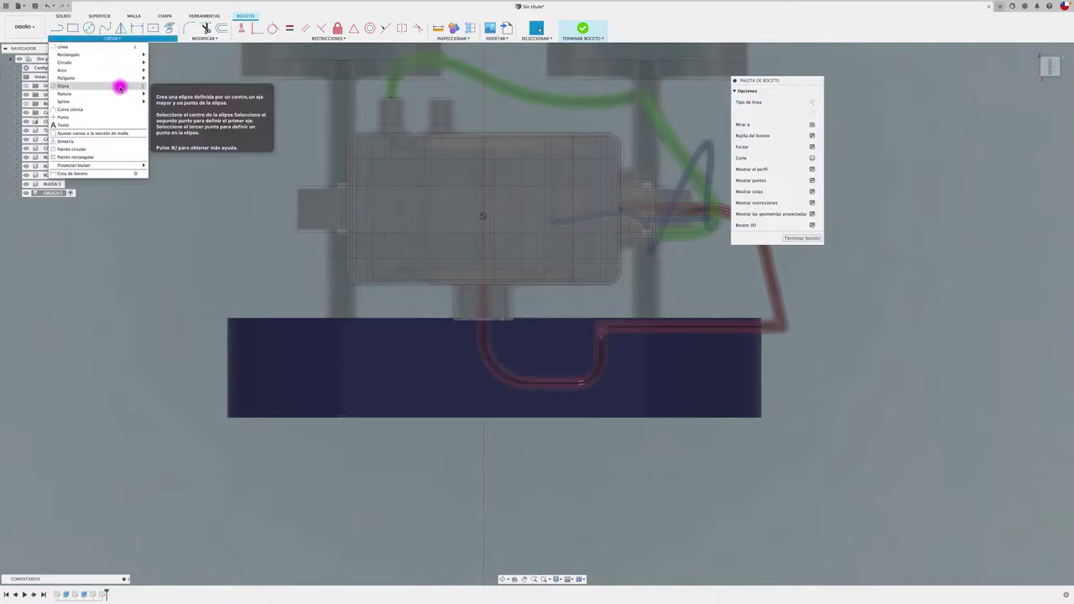
mouse_move(64, 93)
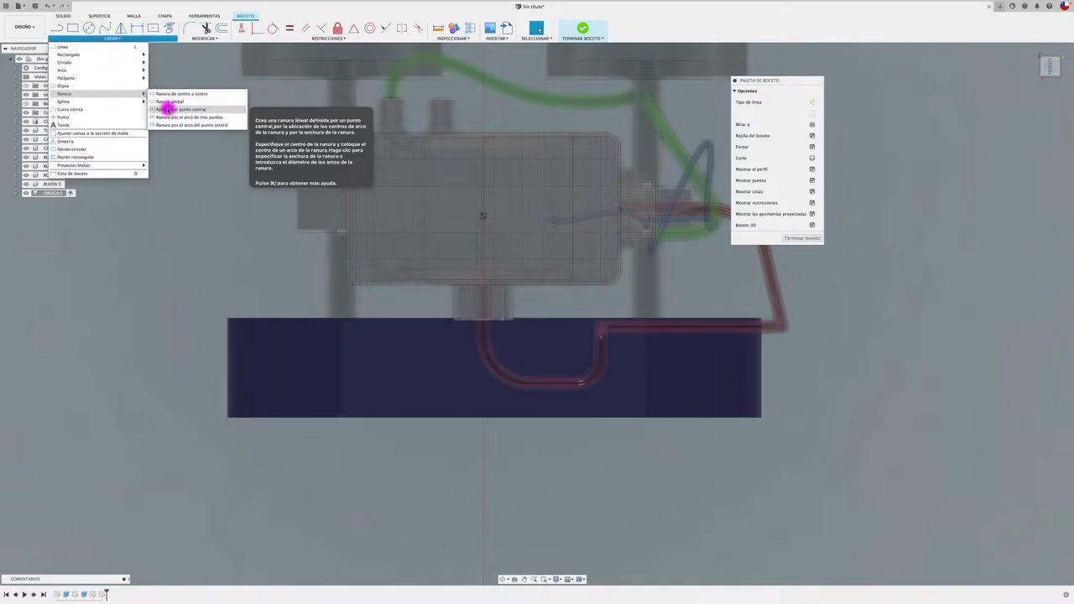
Draw a vertical construction line across the belt's width at its centre.
left_click(184, 110)
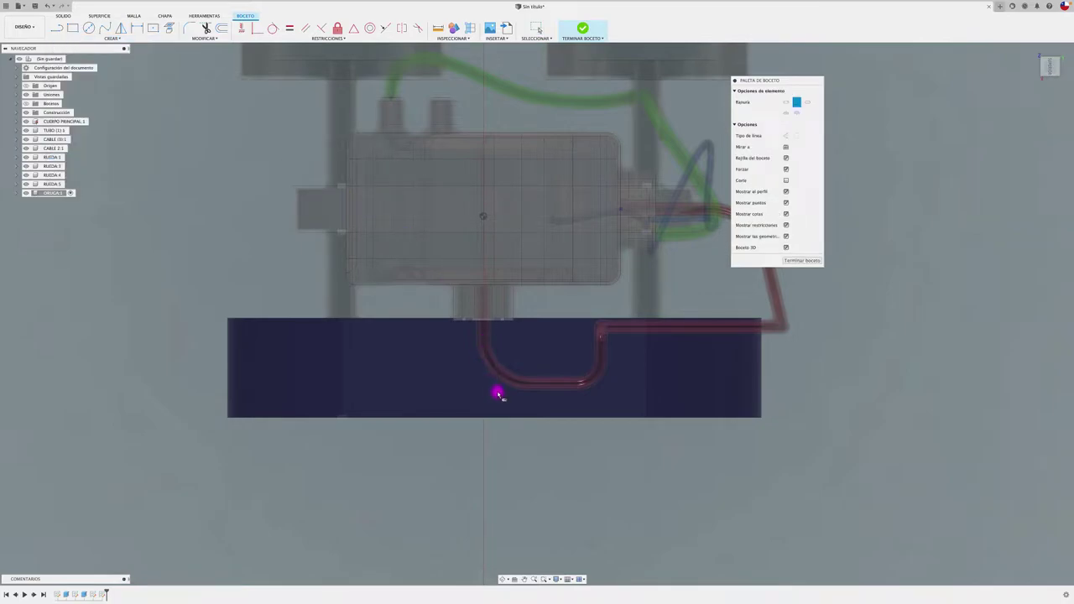
key("l")
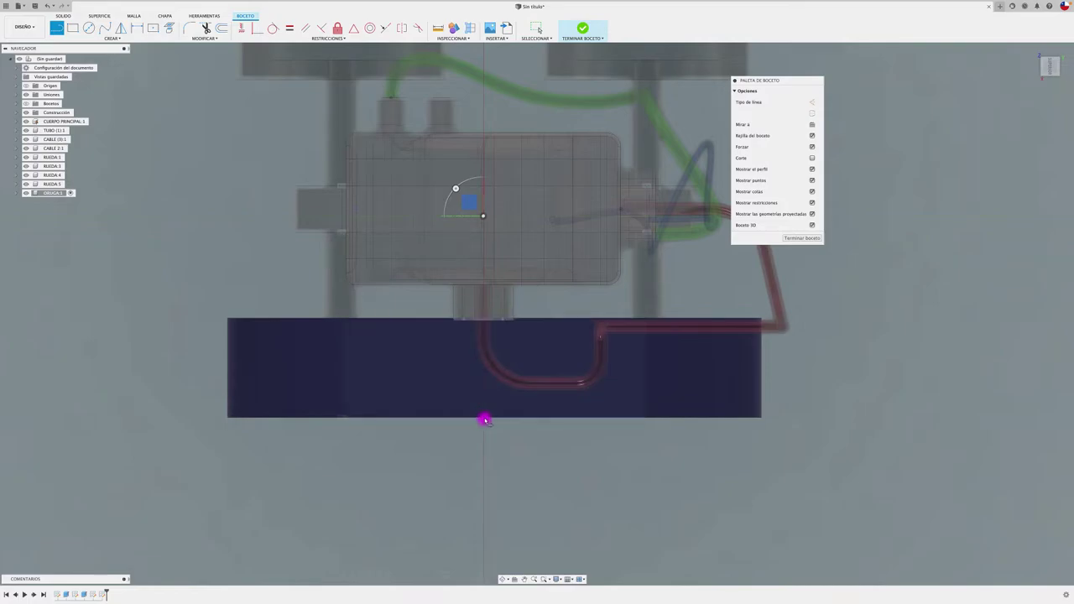
left_click(484, 417)
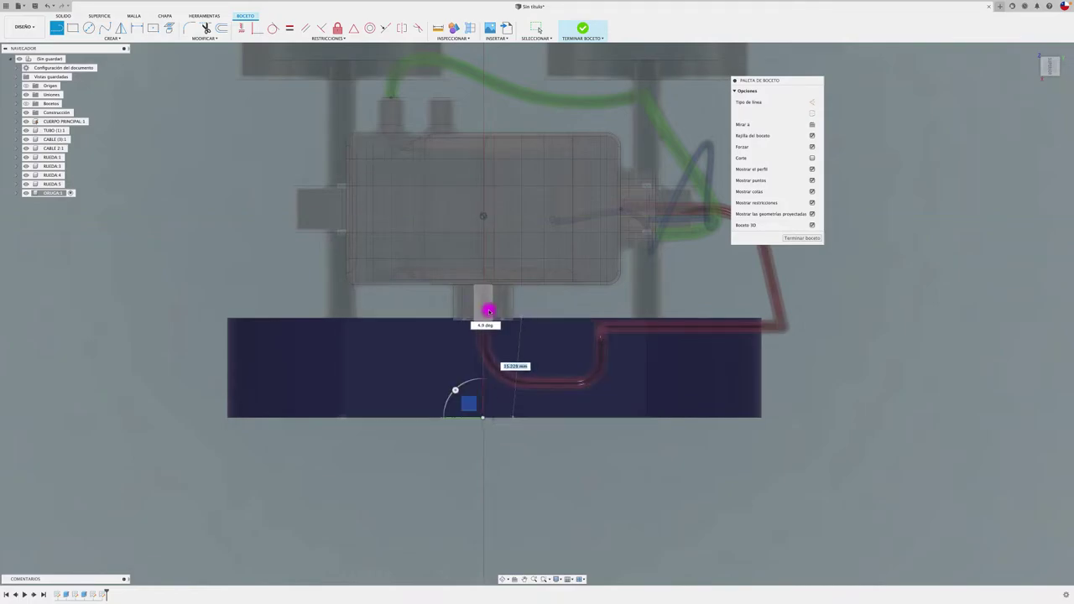
scroll(484, 320, "up", 2)
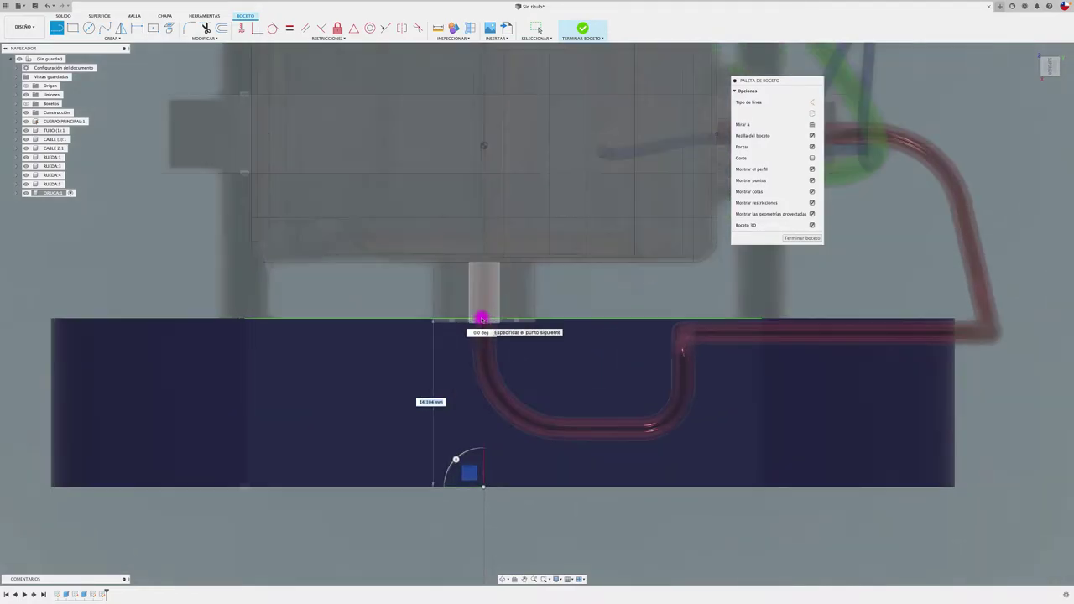
scroll(482, 320, "up", 2)
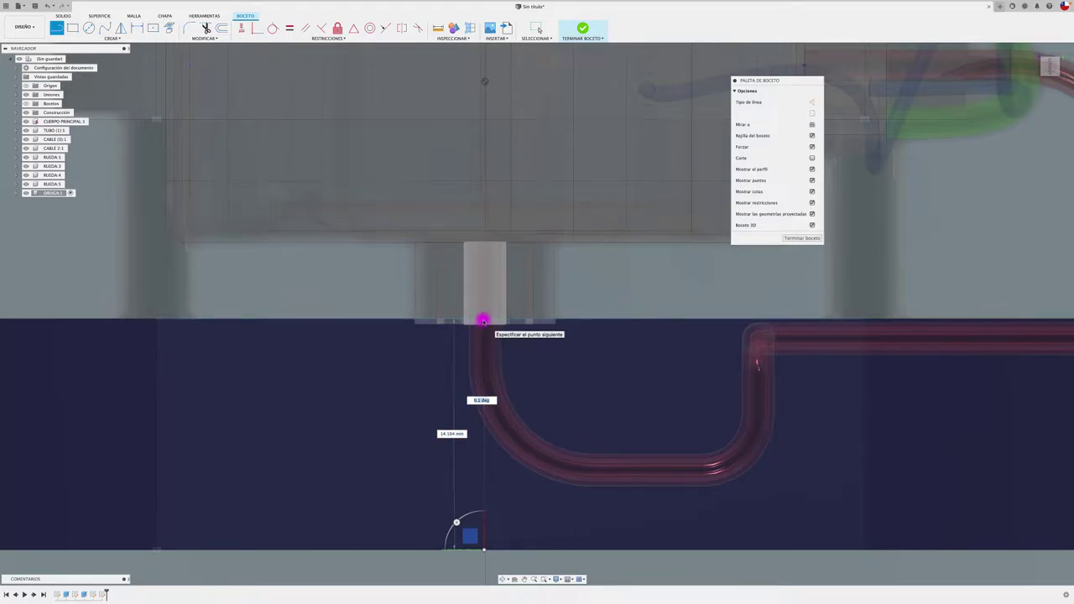
left_click(483, 320)
key("Escape")
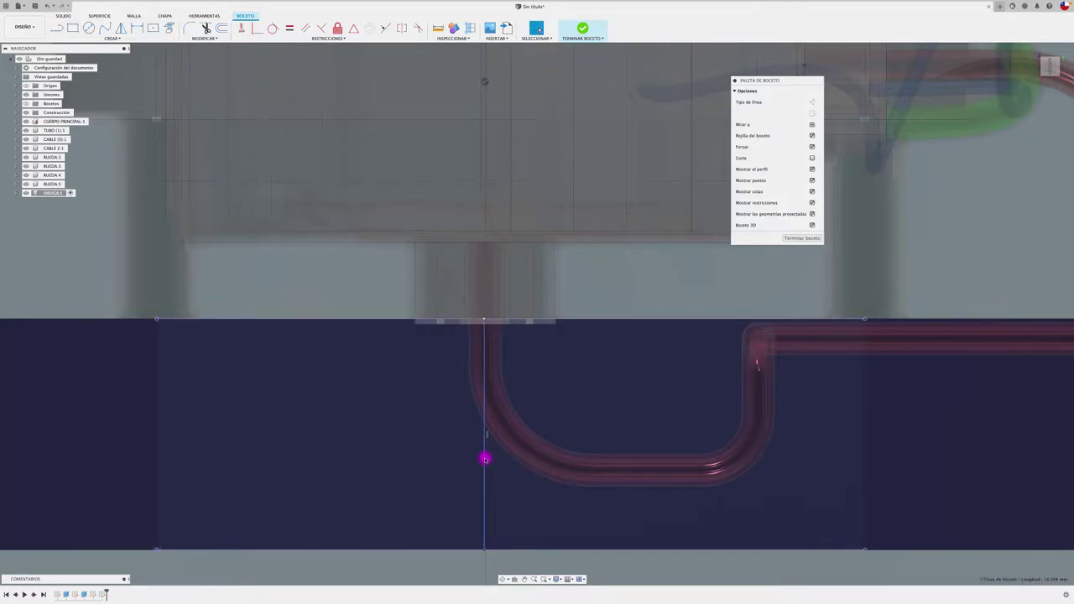
left_click(812, 103)
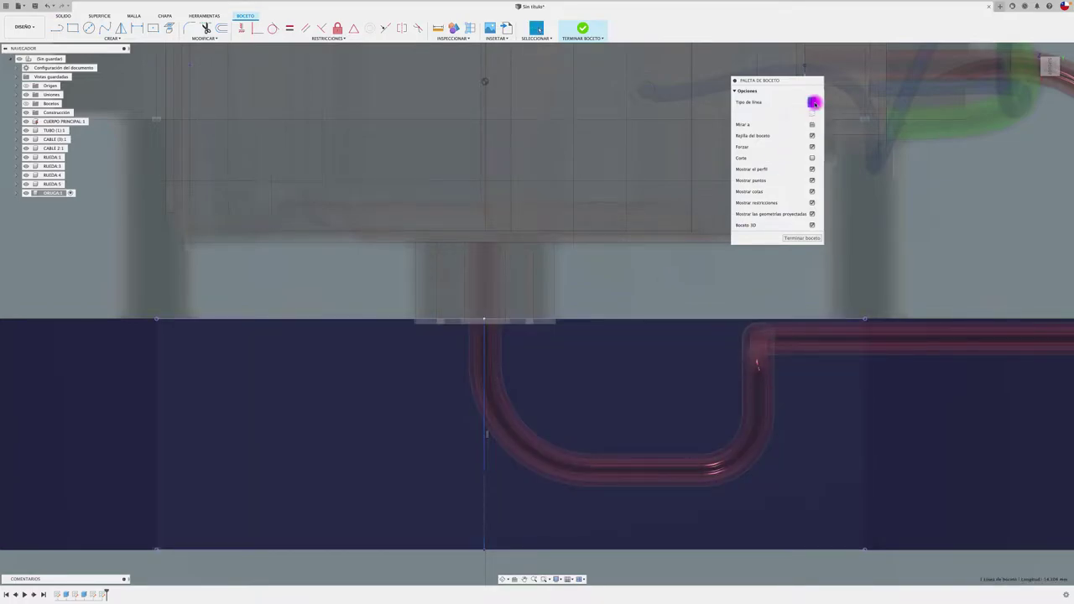
Draw a centre-point slot on the construction line and extrude it 1.212 mm, joined.
left_click(118, 39)
mouse_move(65, 93)
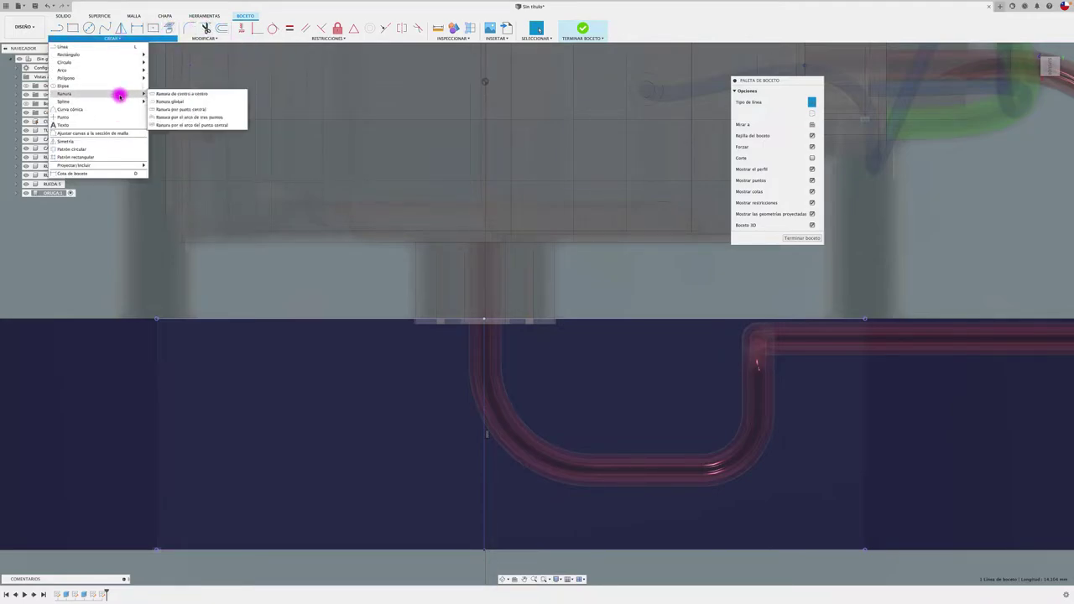
left_click(160, 108)
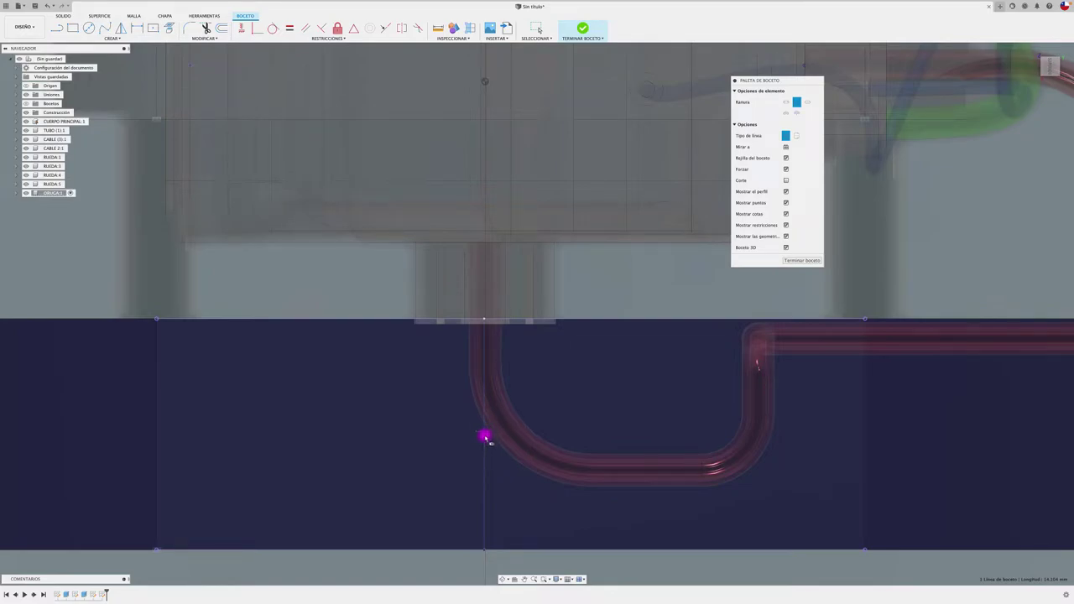
left_click(485, 437)
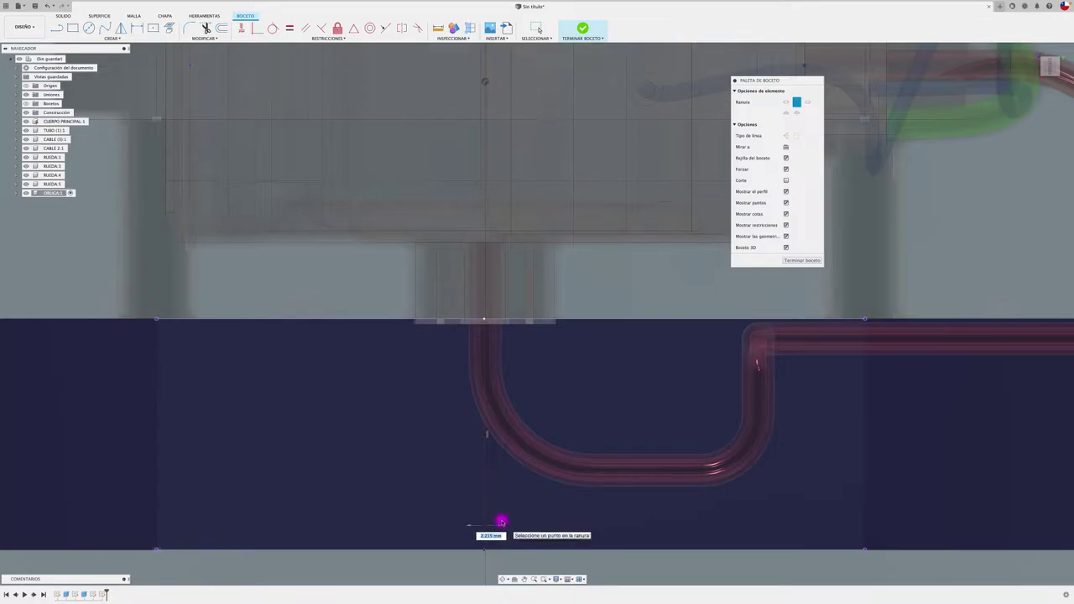
left_click(501, 521)
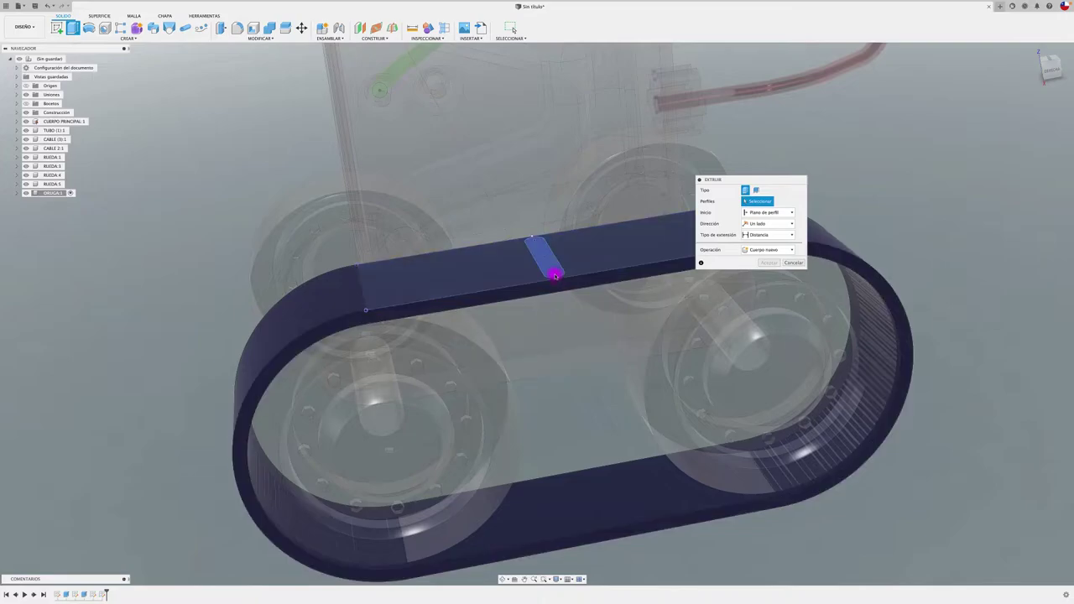
key("e")
left_click_drag(544, 252, 544, 238)
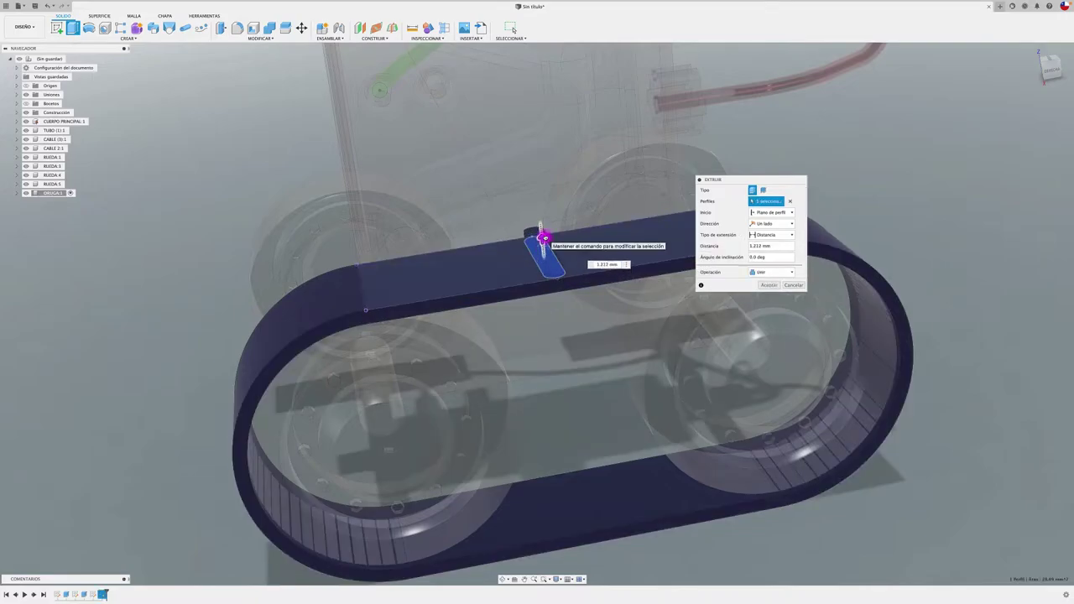
left_click(768, 284)
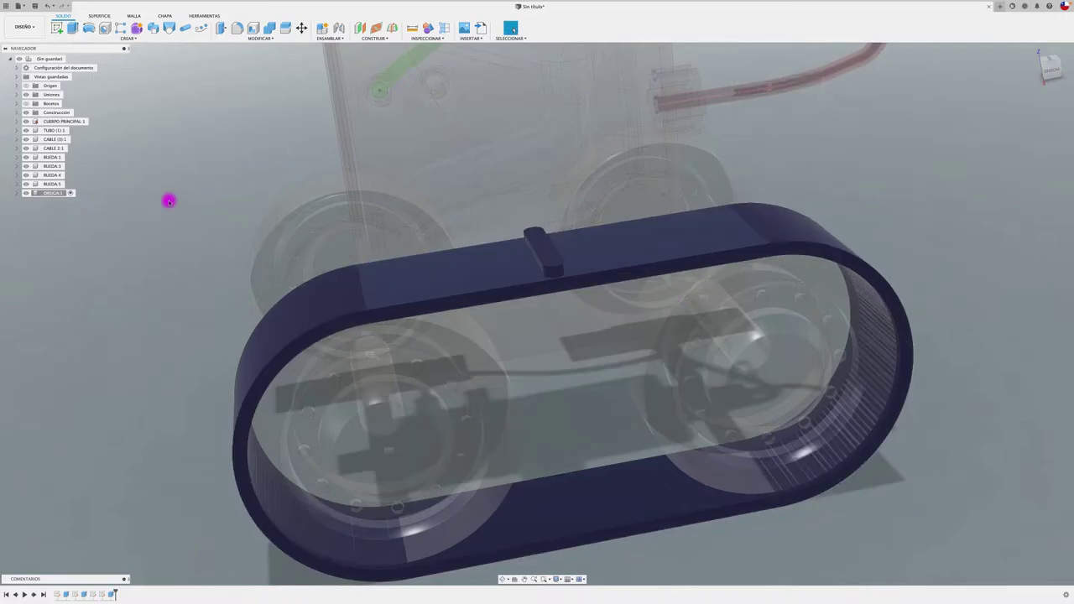
Start a Pattern on Path of the cleat, using the belt's edge as the path.
left_click(202, 30)
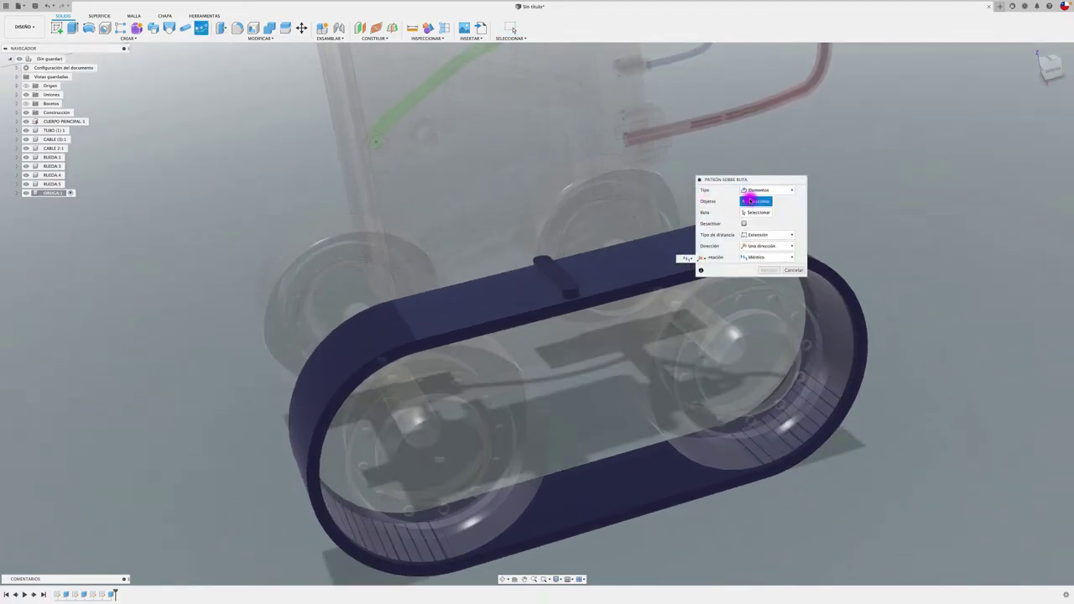
left_click(557, 275)
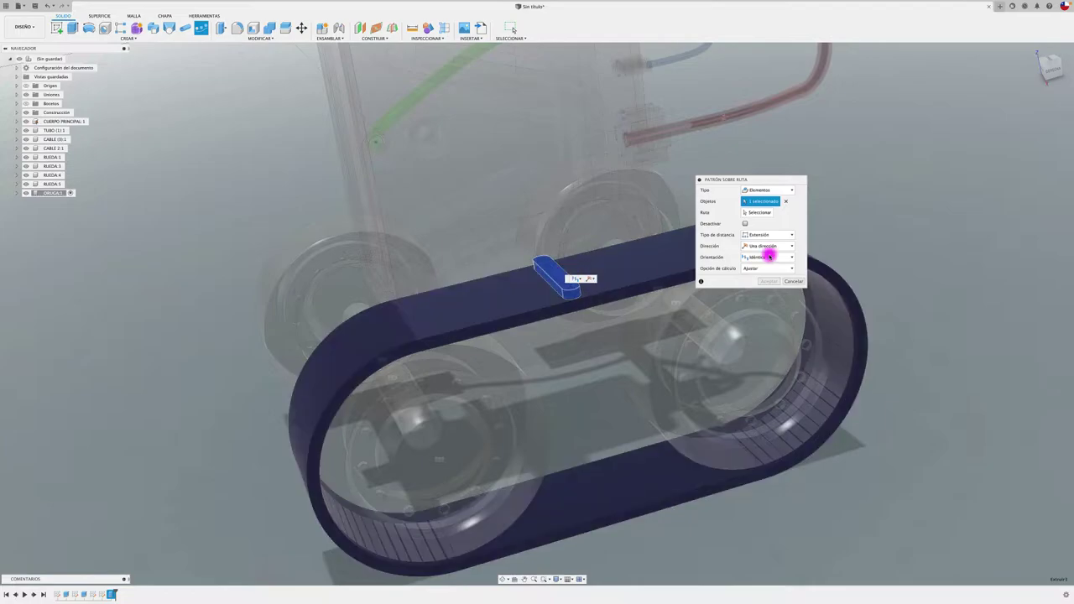
left_click(757, 212)
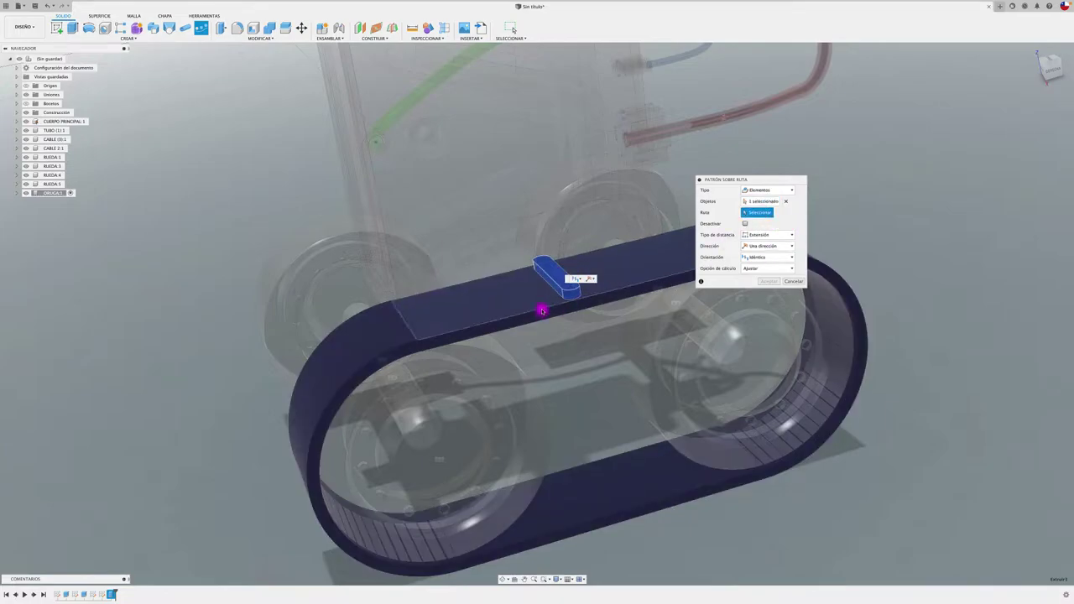
left_click(412, 356)
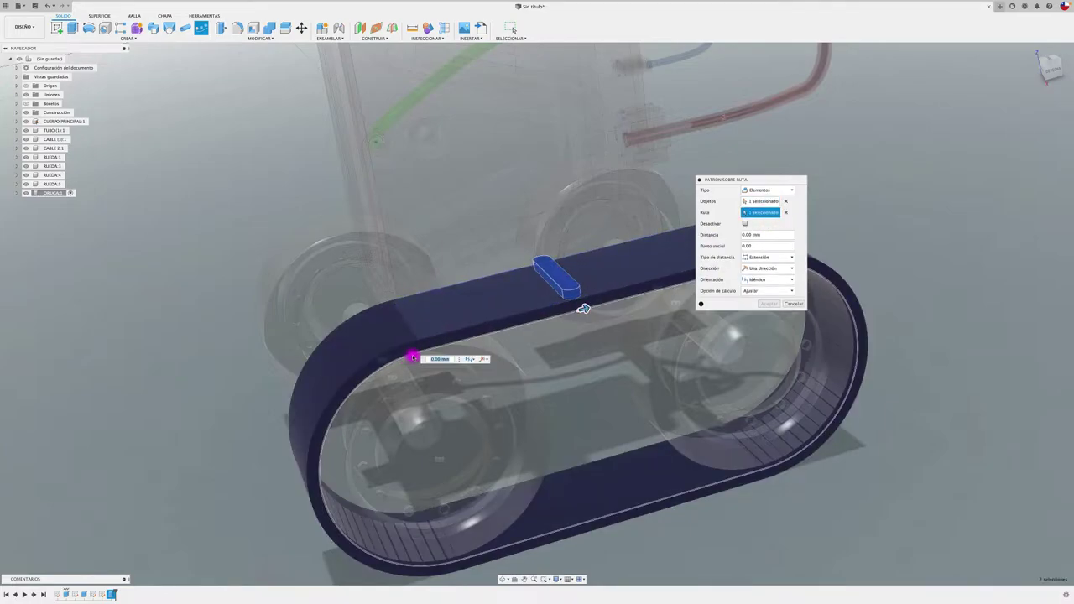
scroll(412, 356, "down", 2)
middle_click_drag(412, 356, 495, 311, "shift")
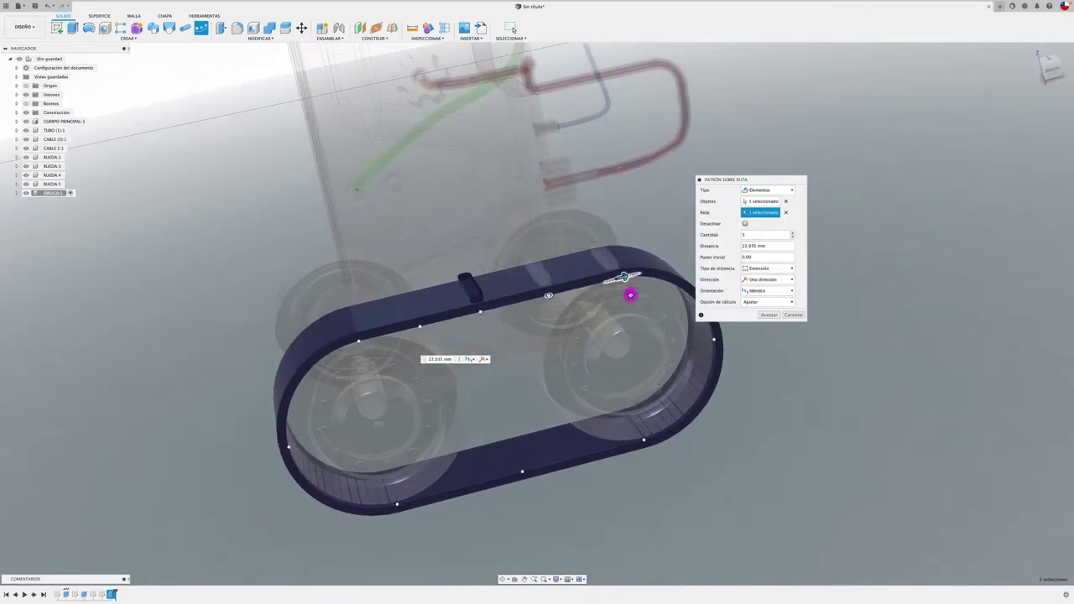
Set the pattern to 20 cleat copies spread over 169.169 mm.
mouse_move(515, 298)
left_mouse_down()
mouse_move(353, 322)
mouse_move(300, 347)
left_mouse_up()
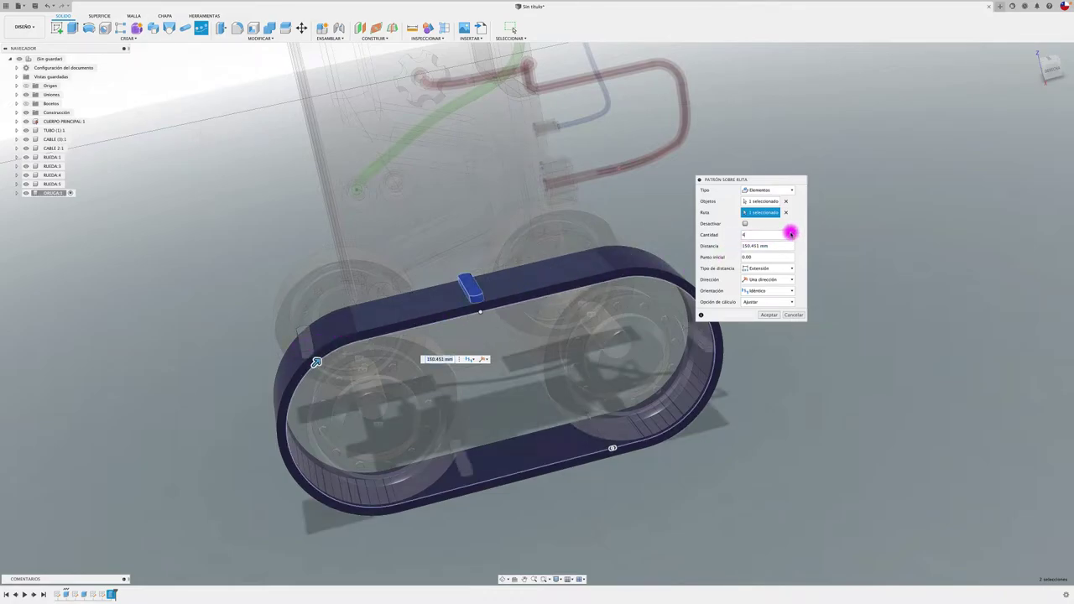
left_click(790, 231)
left_click(790, 232)
type("20")
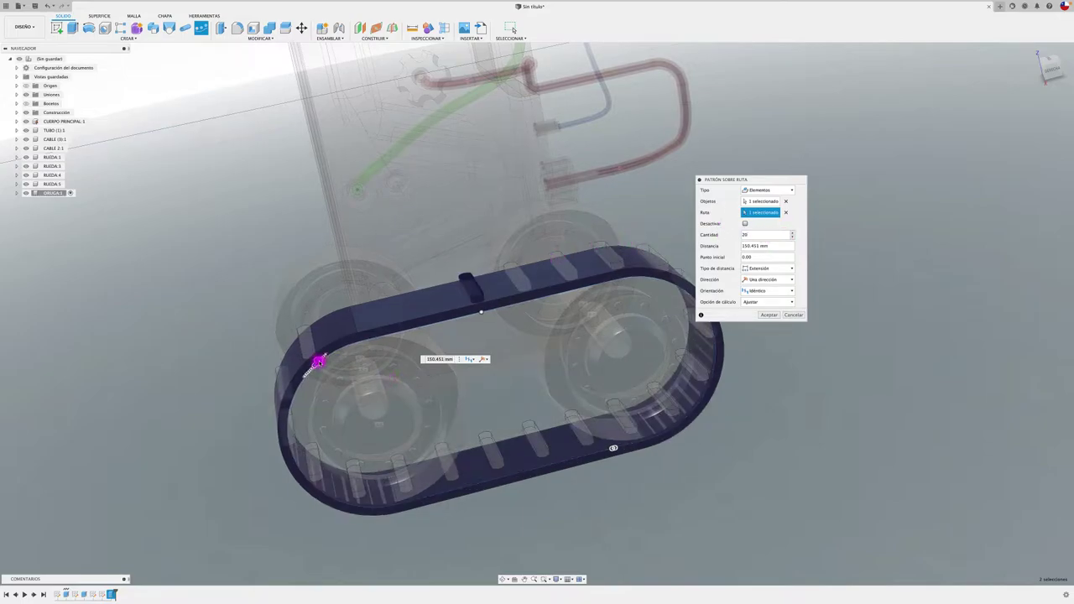
mouse_move(319, 361)
left_mouse_down()
mouse_move(459, 316)
mouse_move(427, 326)
left_mouse_up()
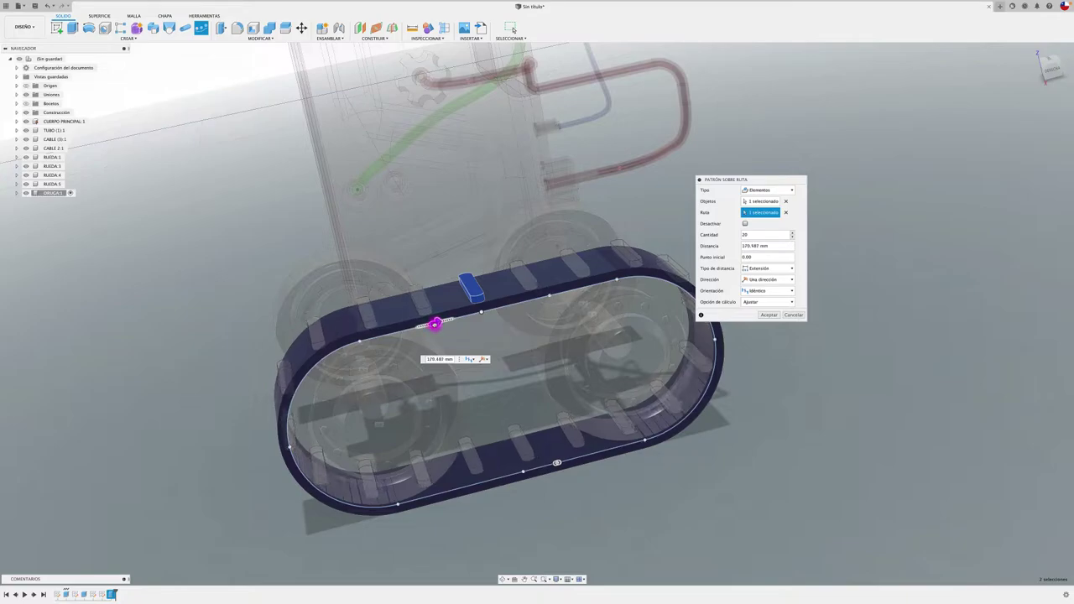
left_click_drag(427, 326, 426, 325)
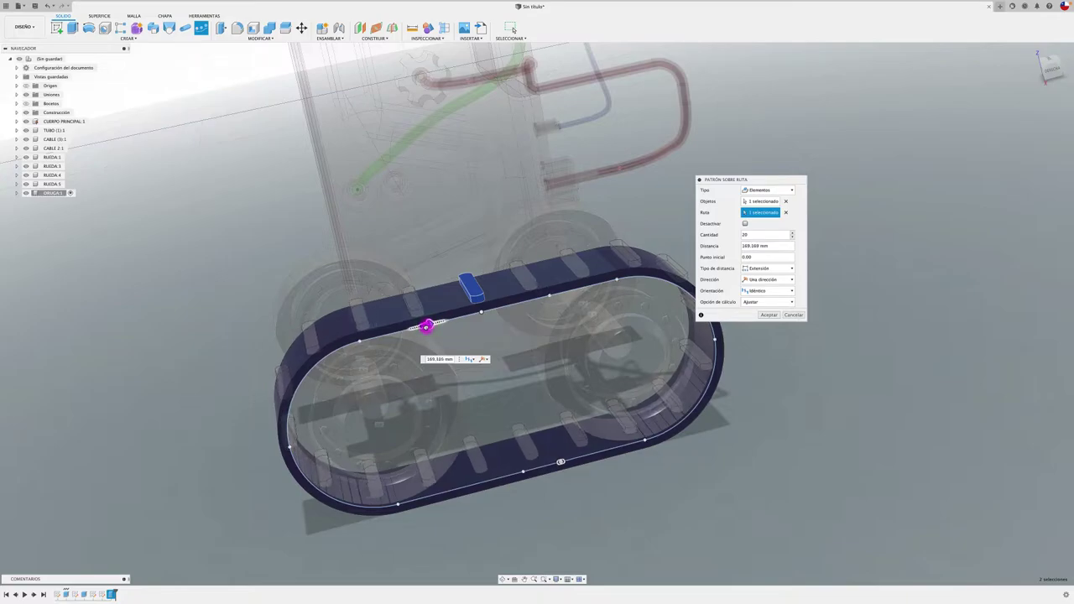
left_click(765, 290)
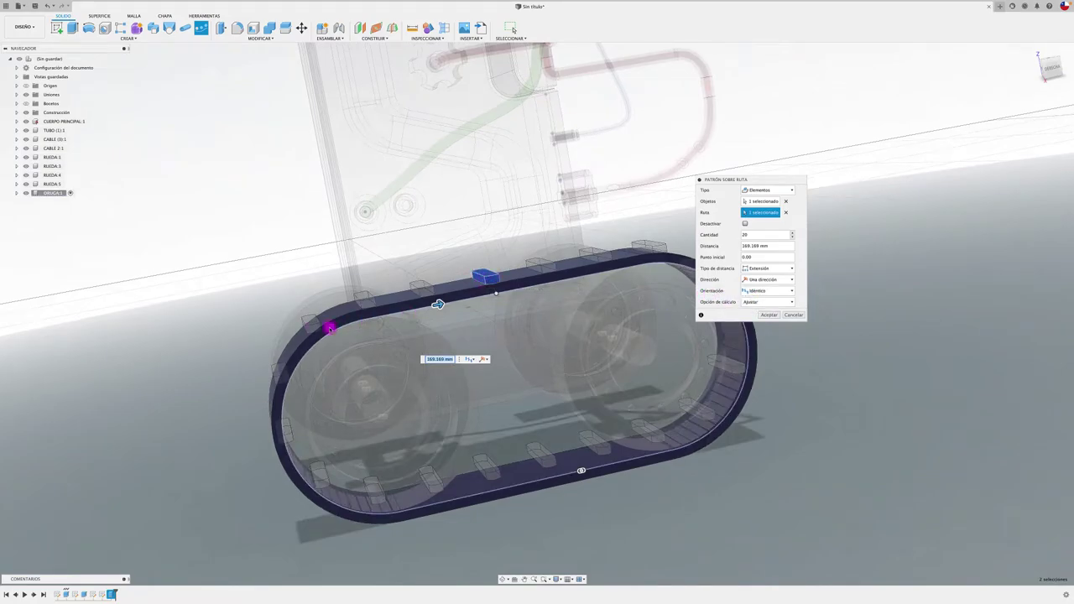
middle_click_drag(328, 327, 359, 373, "shift")
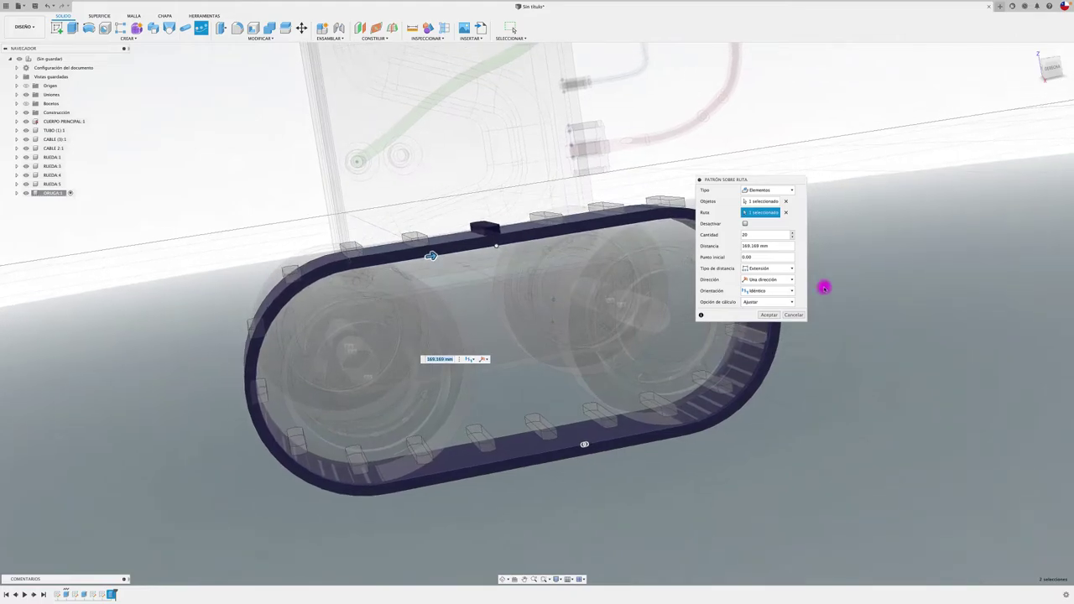
Orient copies by Dirección de ruta, with 25 copies over 172.07 mm.
left_click(770, 290)
left_click(758, 308)
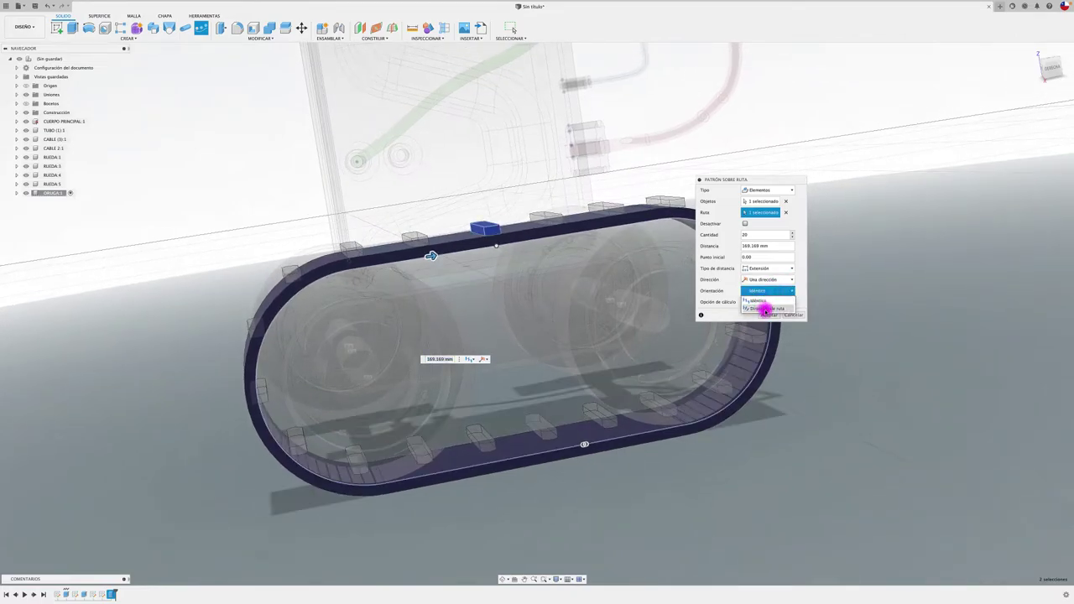
middle_click_drag(758, 308, 491, 259, "shift")
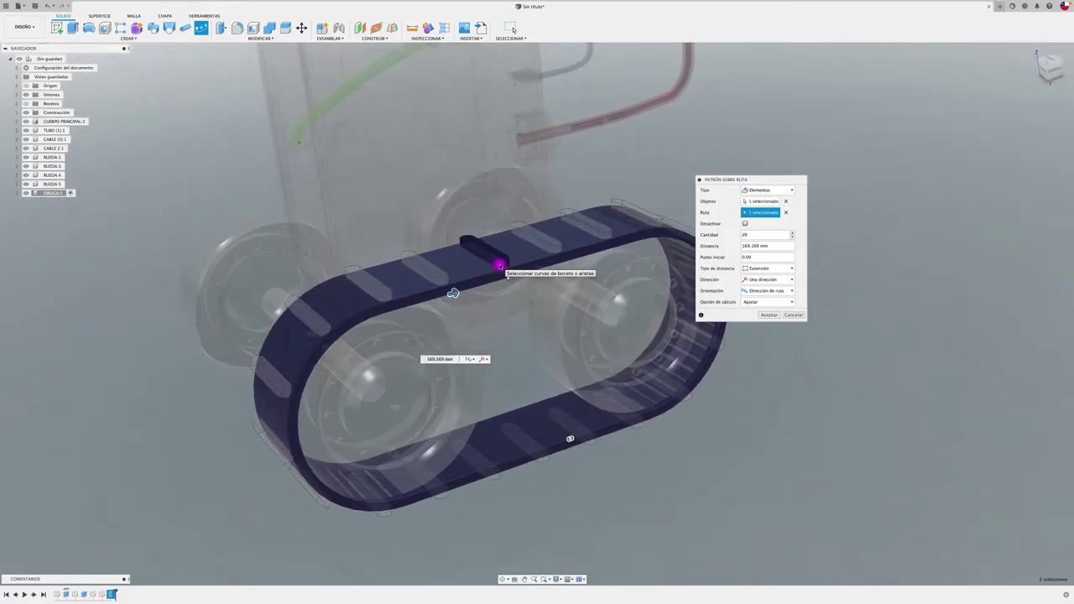
left_click(792, 233)
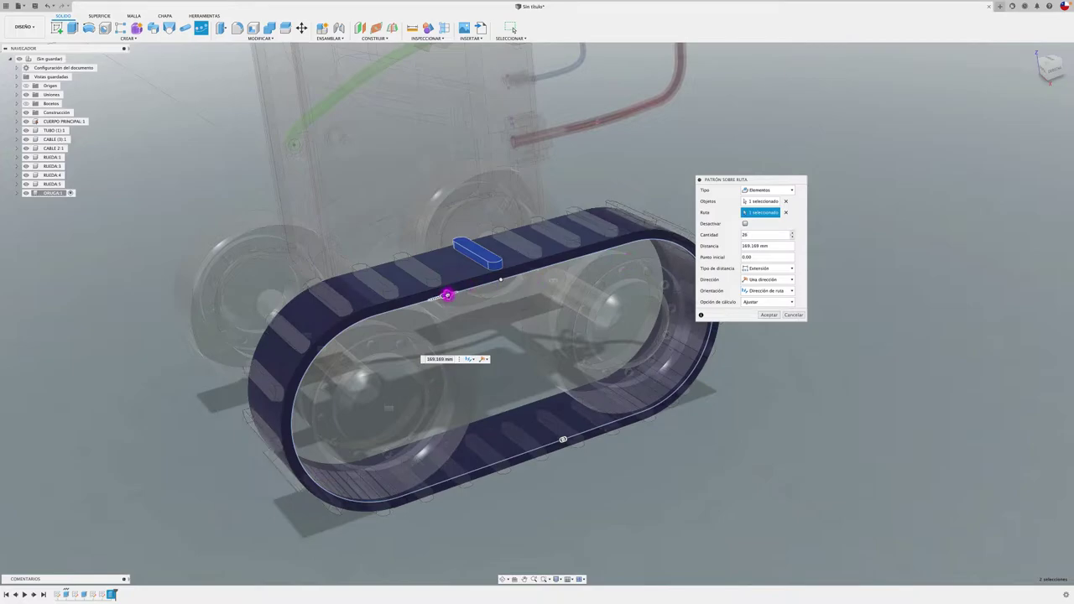
mouse_move(447, 295)
left_mouse_down()
mouse_move(477, 286)
mouse_move(470, 454)
left_mouse_up()
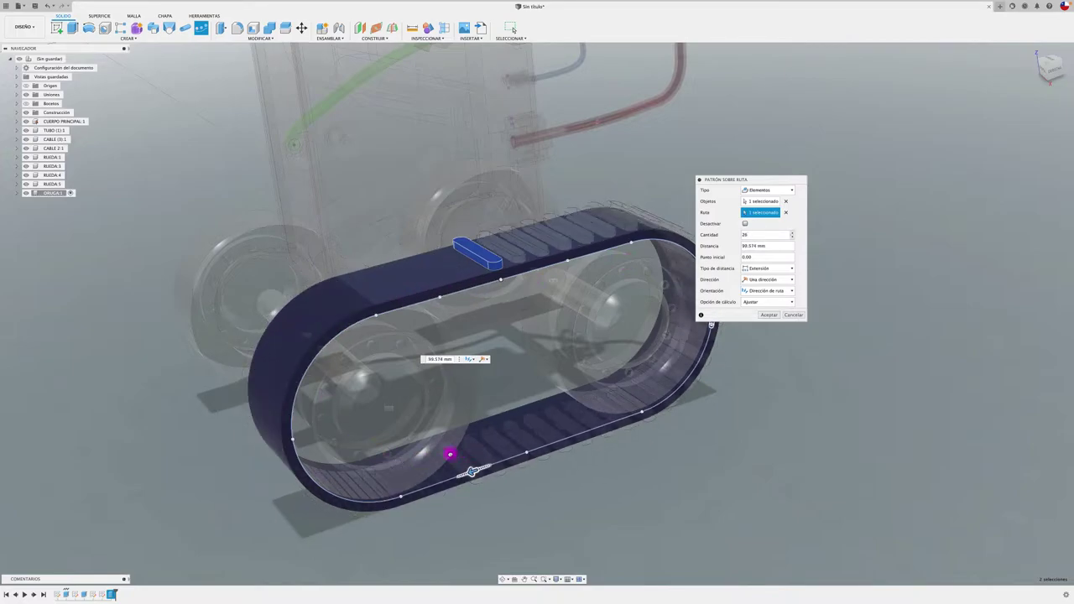
mouse_move(469, 454)
left_mouse_down()
mouse_move(447, 289)
mouse_move(464, 288)
left_mouse_up()
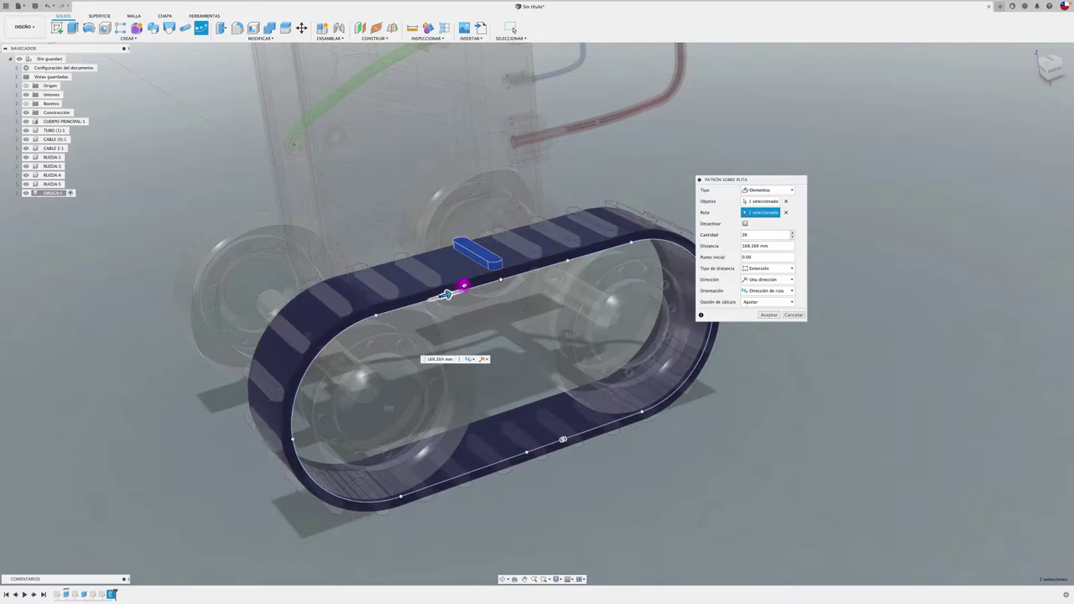
Inspect the cleat pattern from the side, then zoom out to a tilted view of the track.
scroll(466, 287, "down", 3)
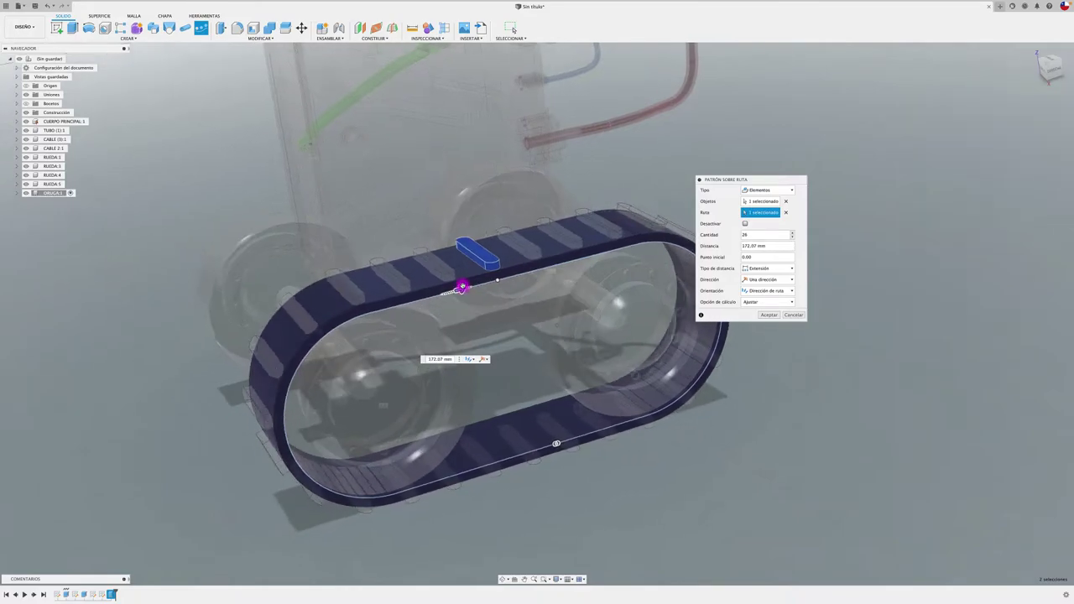
scroll(469, 285, "up", 3)
scroll(463, 285, "down", 1)
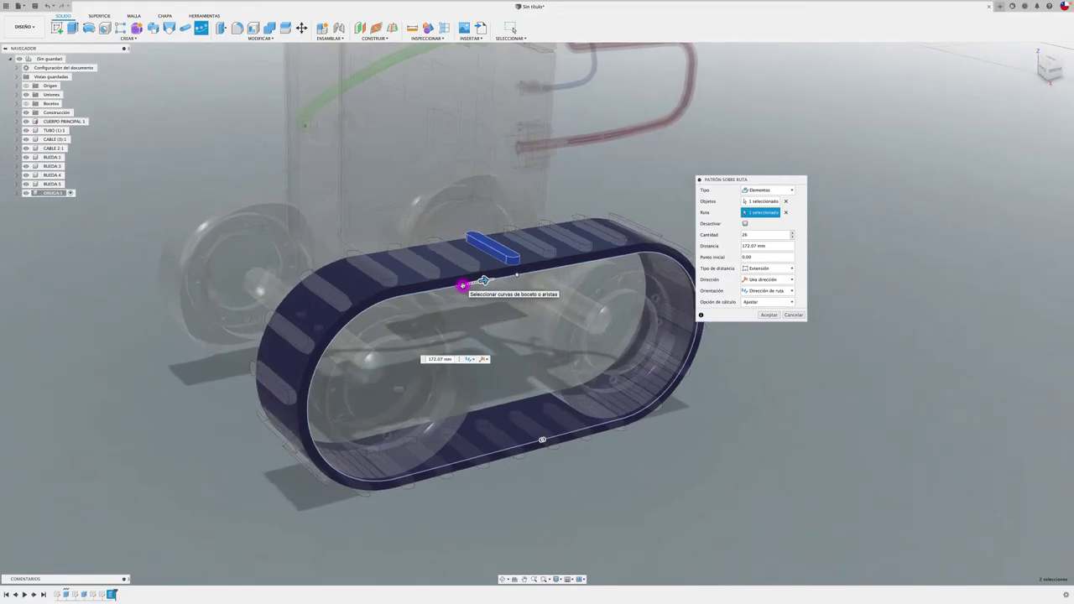
left_click(1054, 68)
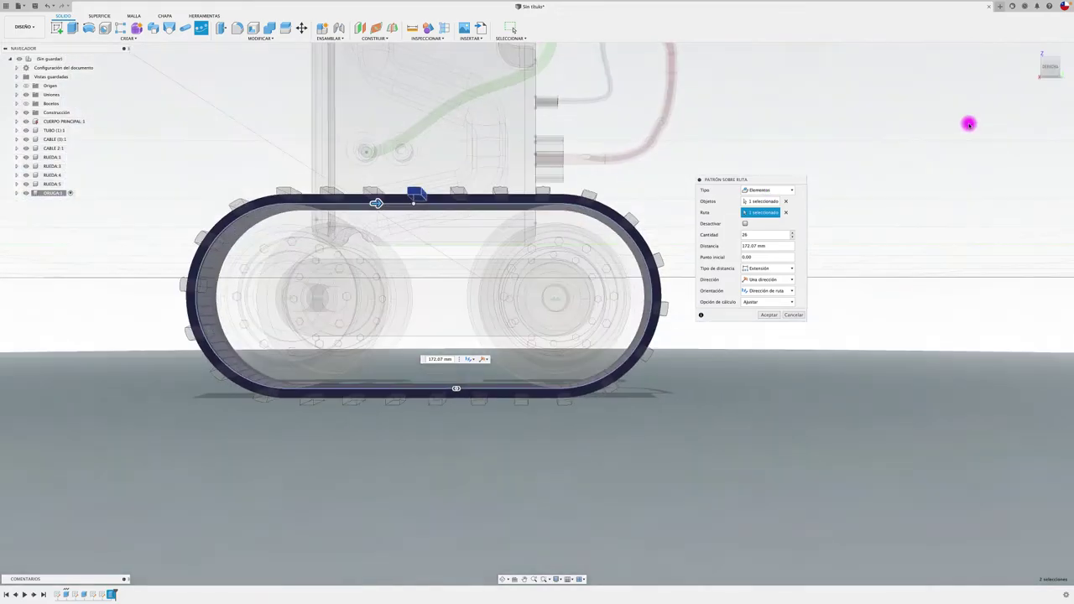
scroll(188, 277, "up", 5)
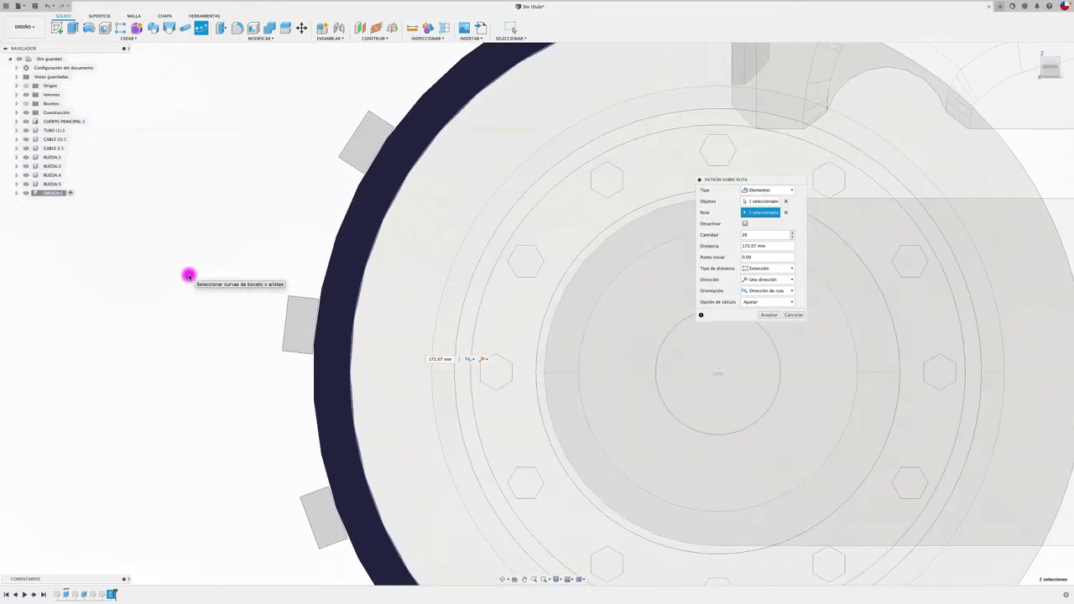
scroll(188, 277, "up", 2)
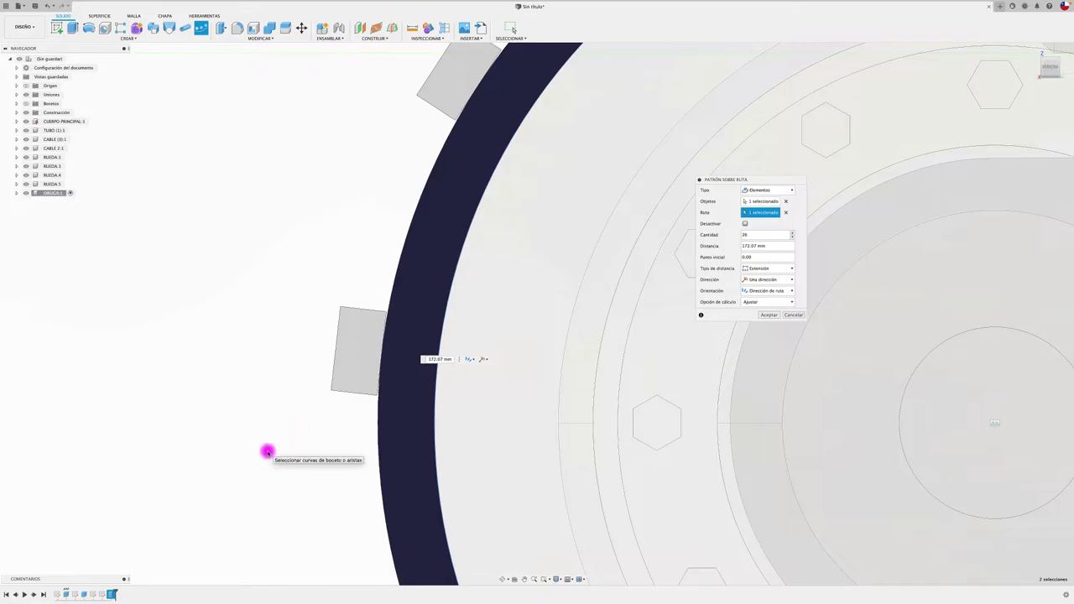
key("F6")
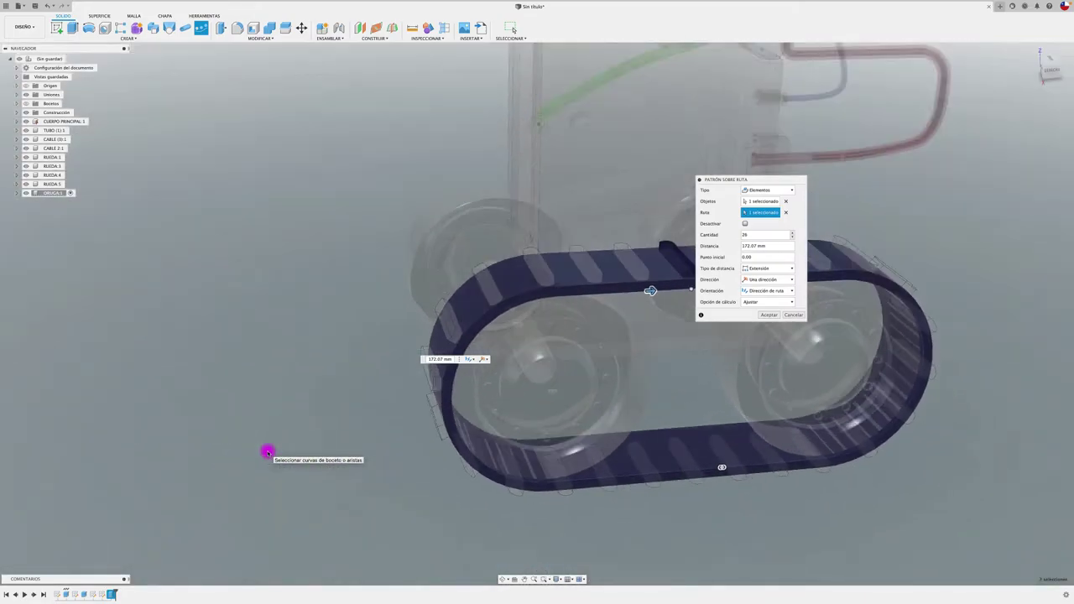
mouse_move(269, 448)
middle_mouse_down("shift")
mouse_move(728, 458)
mouse_move(724, 439)
mouse_move(762, 372)
mouse_move(774, 317)
middle_mouse_up("shift")
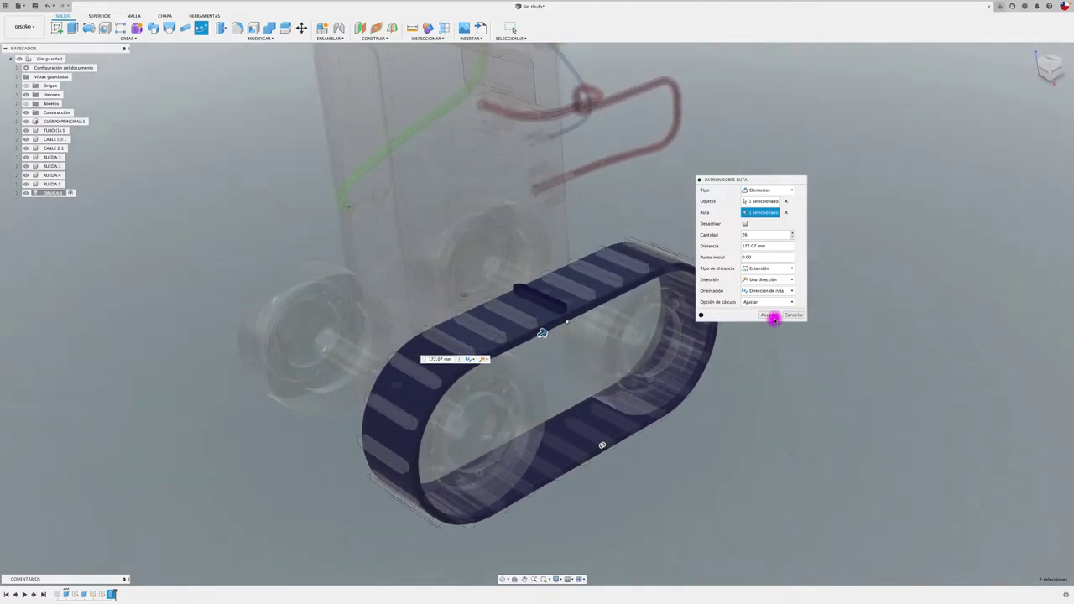
Accept the cleat pattern and reactivate the top-level robot assembly.
left_click(774, 316)
middle_click_drag(779, 422, 211, 346, "shift")
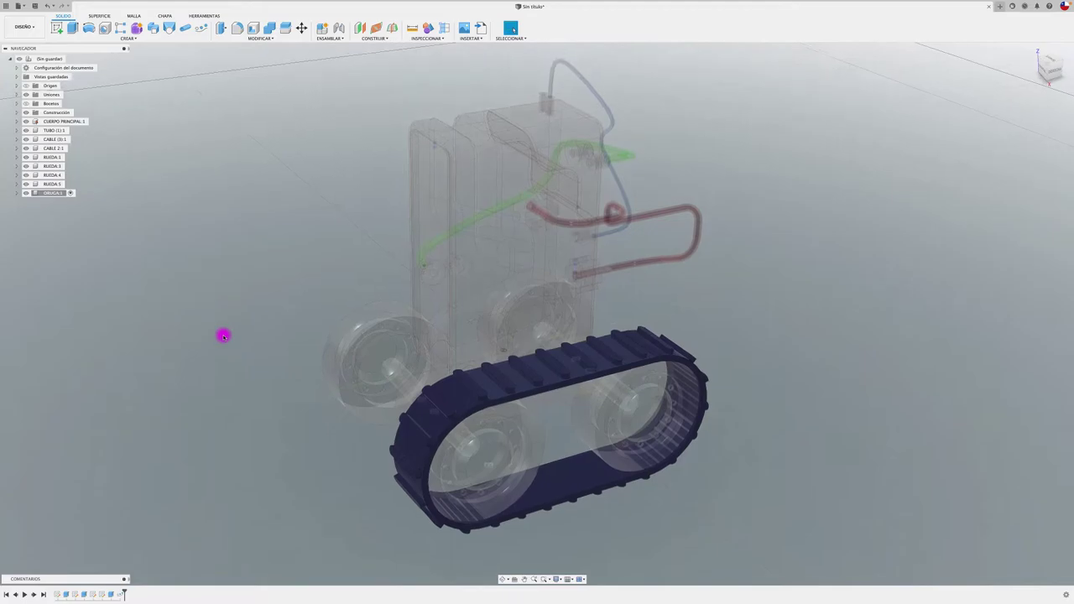
left_click(71, 58)
middle_click_drag(474, 198, 478, 216, "shift")
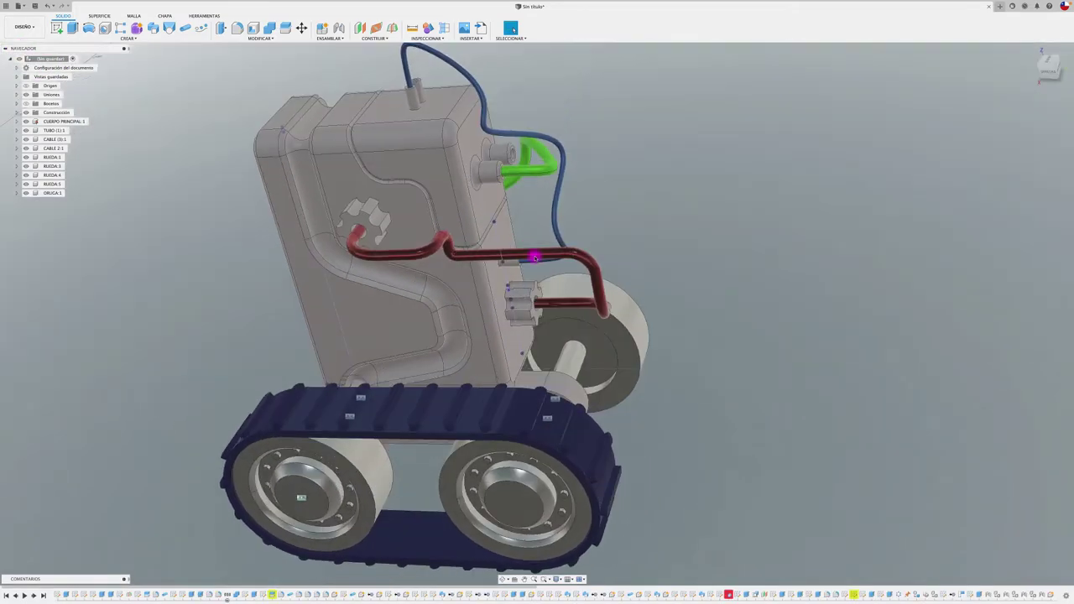
mouse_move(244, 280)
middle_mouse_down("shift")
mouse_move(188, 243)
mouse_move(512, 243)
middle_mouse_up("shift")
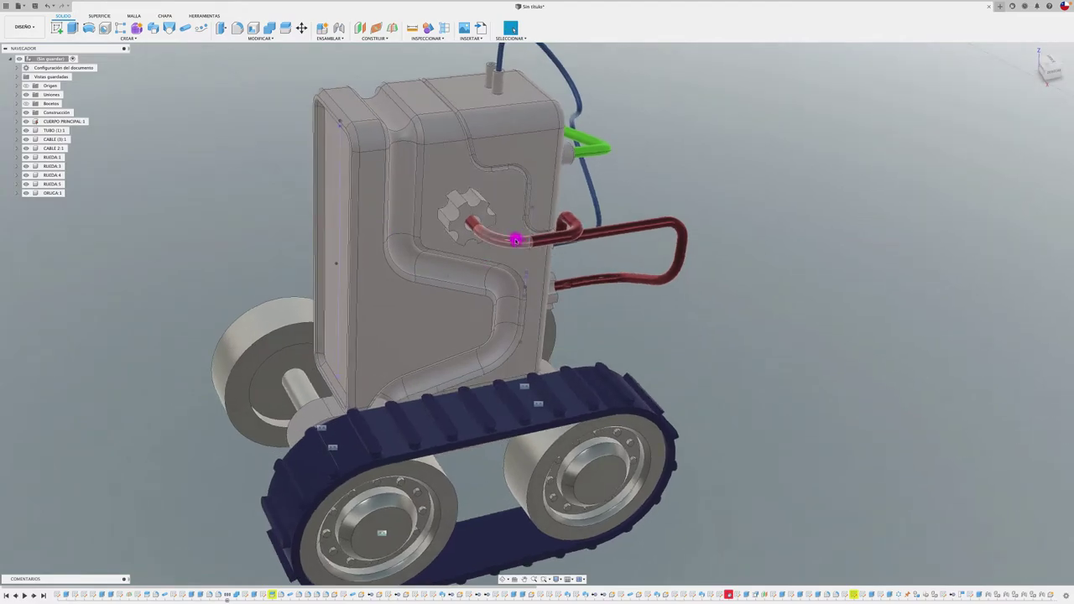
Activate the TUBO (1):1 tube component and start a new sketch on a plane.
left_click(75, 131)
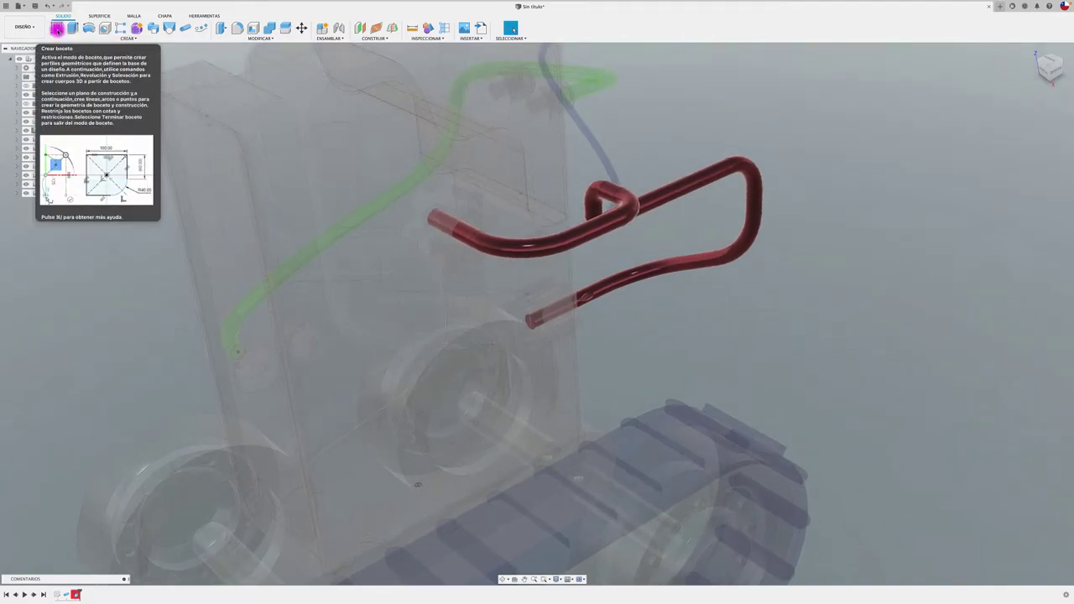
left_click(57, 28)
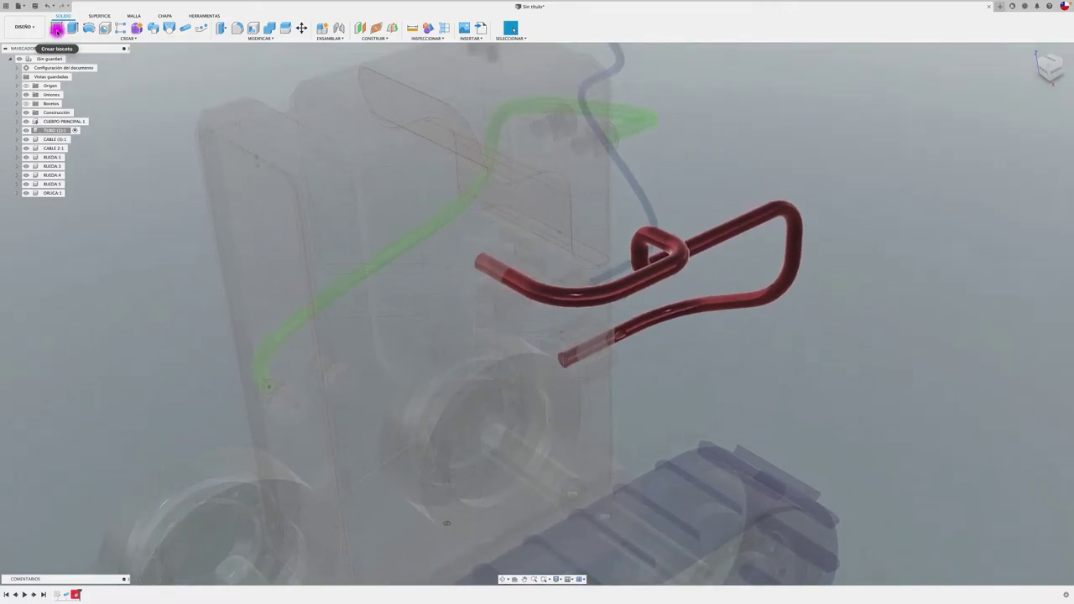
left_click(56, 29)
scroll(520, 270, "up", 3)
left_click(516, 261)
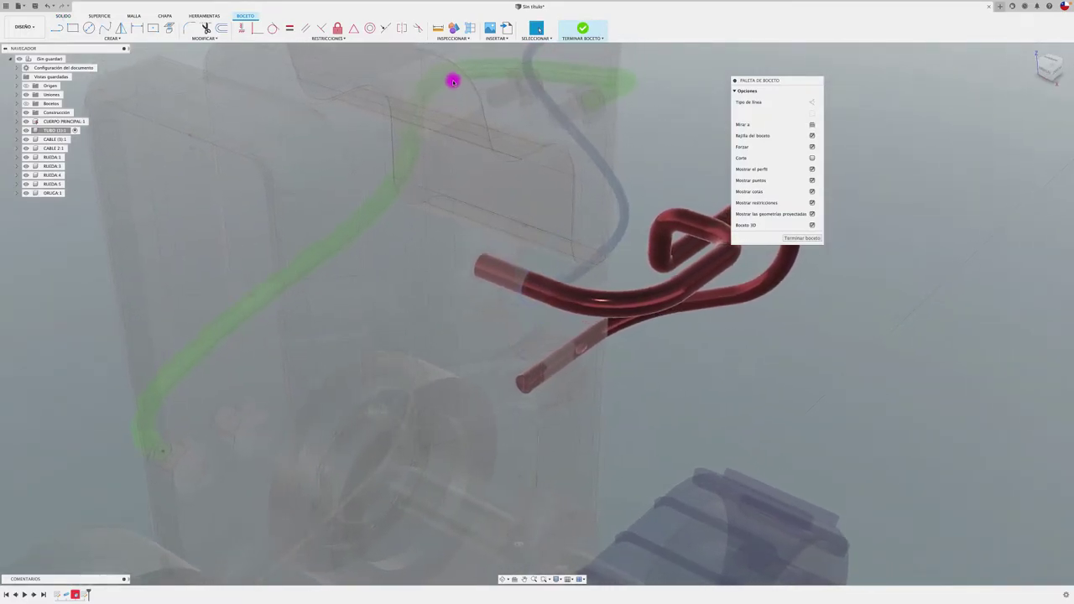
Close the empty sketch and add an offset plane 0.907 mm from the tube's end face.
left_click(807, 239)
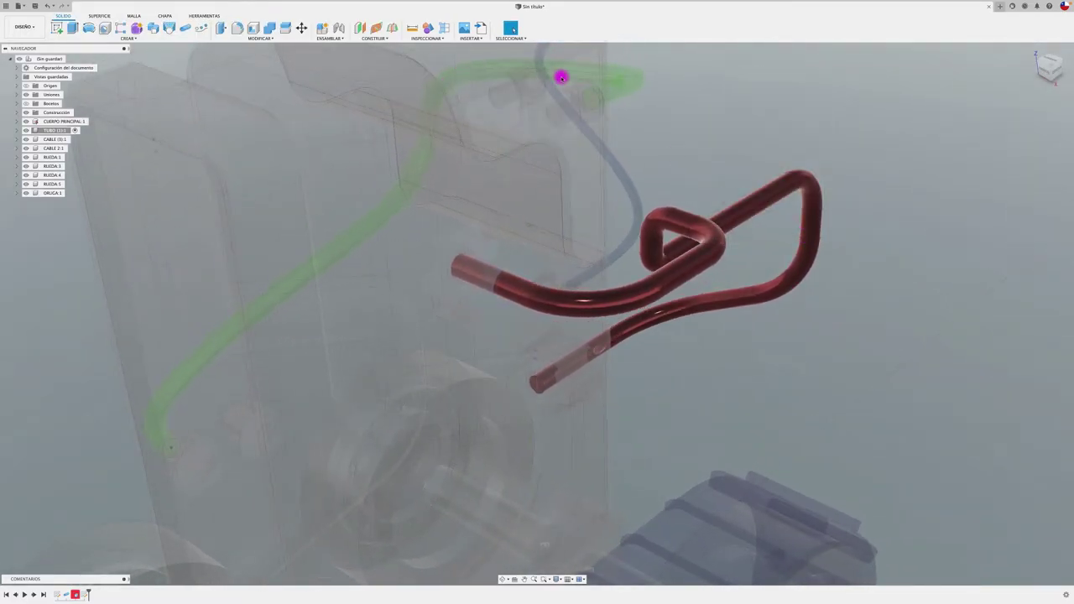
left_click(360, 29)
left_click(521, 282)
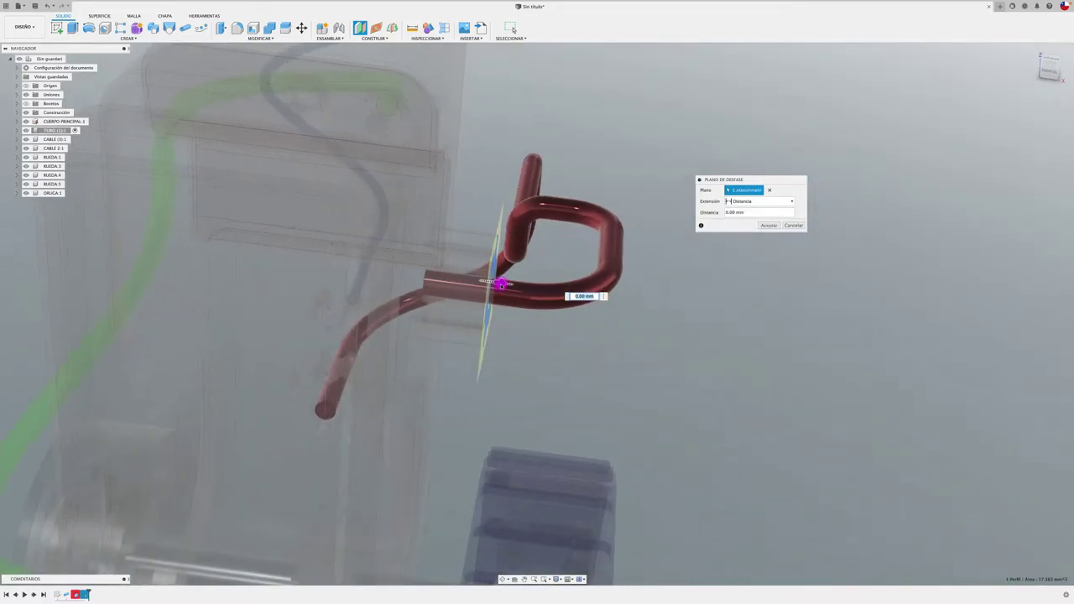
left_click_drag(503, 283, 513, 285)
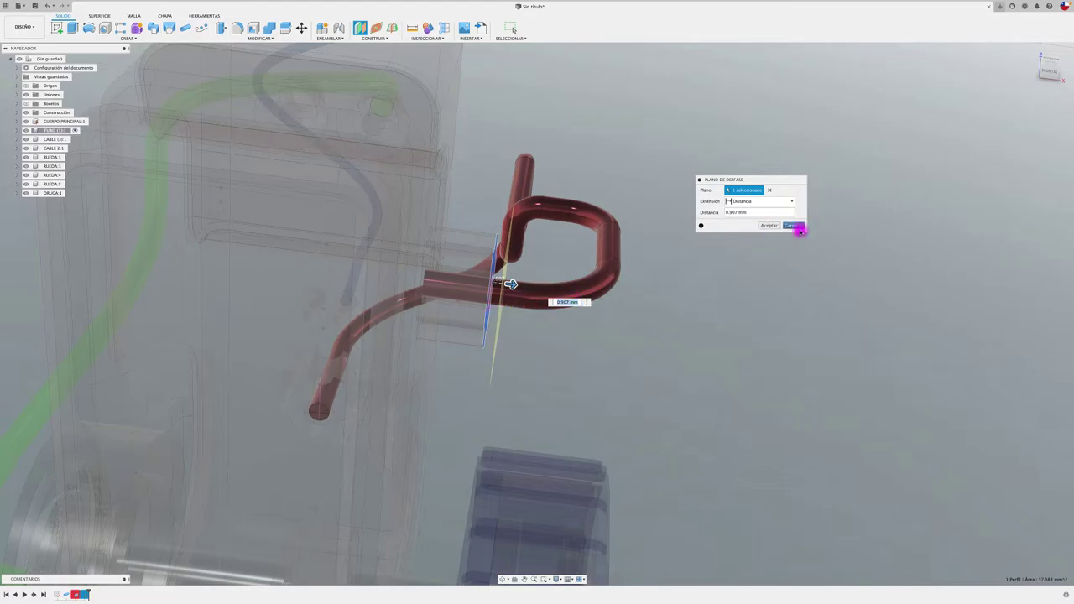
left_click(769, 225)
middle_click_drag(770, 225, 109, 57, "shift")
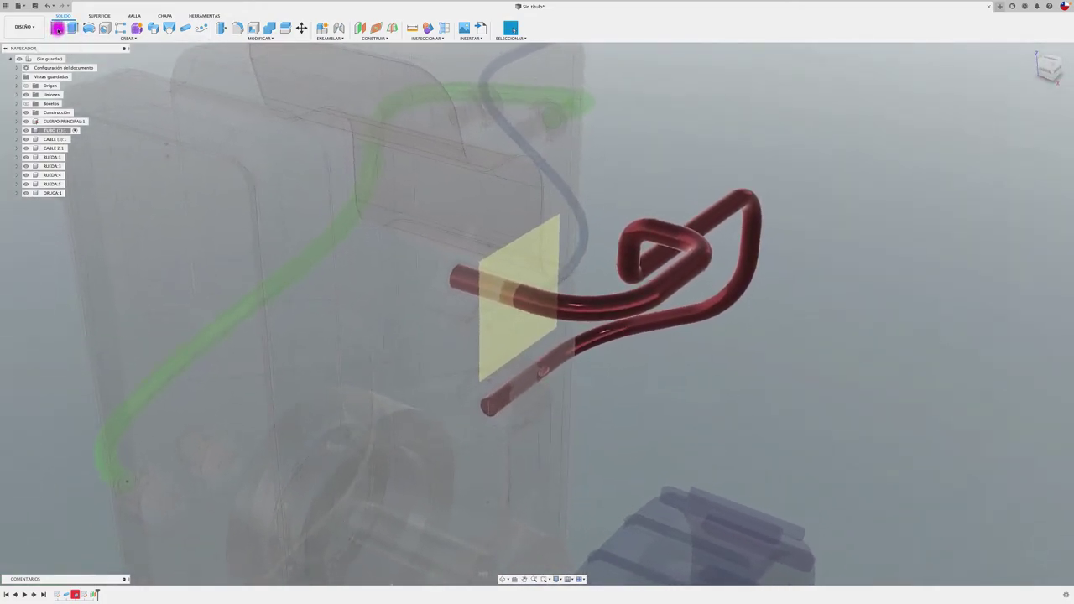
Sketch on the offset plane and intersect the red tube to get its cross-section outline.
left_click(551, 230)
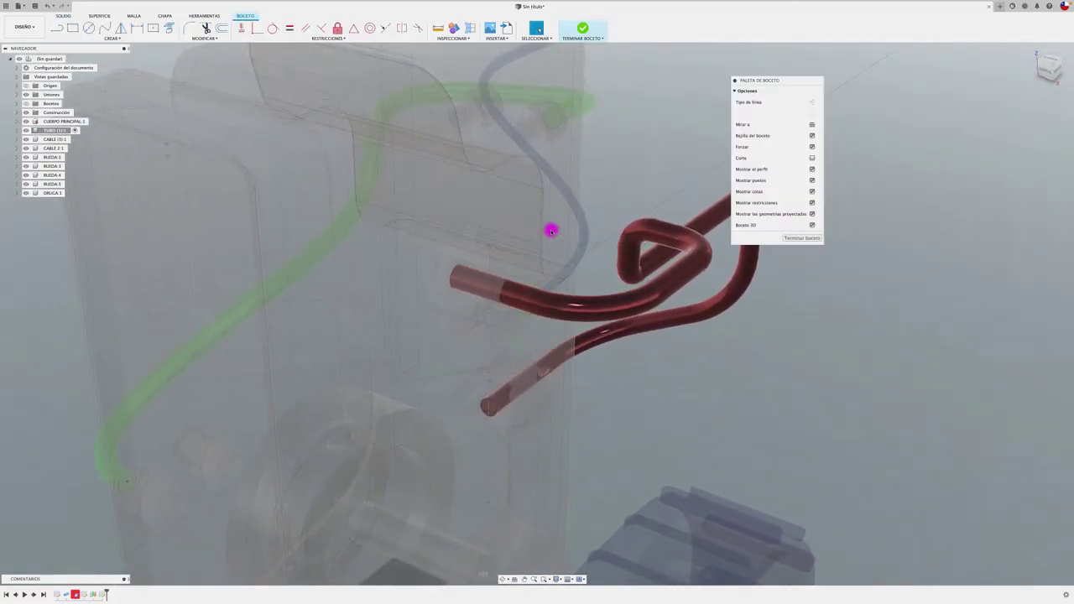
left_click(116, 39)
mouse_move(74, 166)
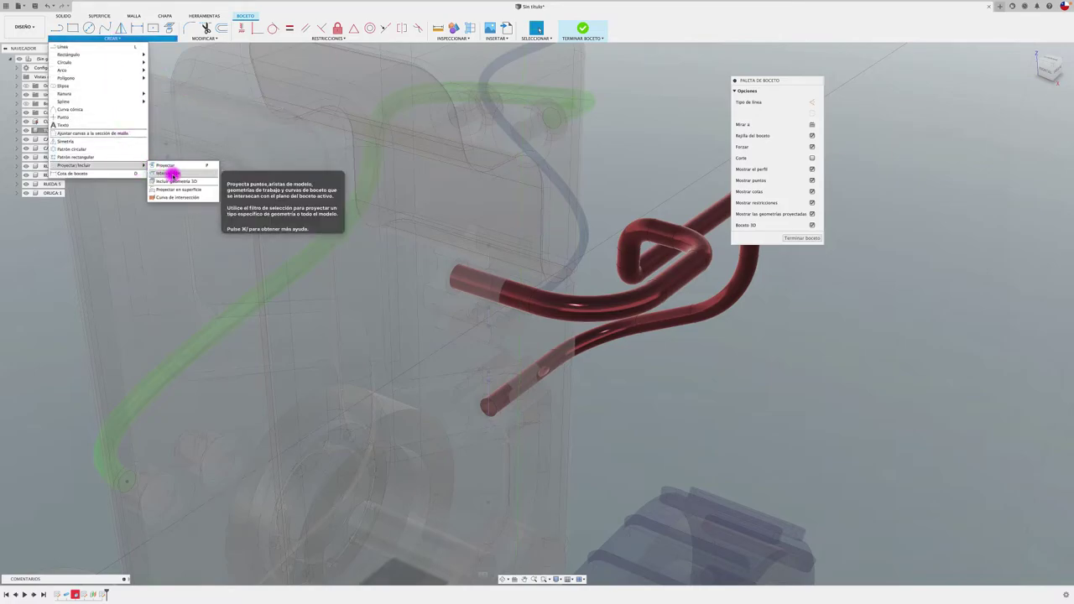
left_click(168, 174)
left_click(521, 302)
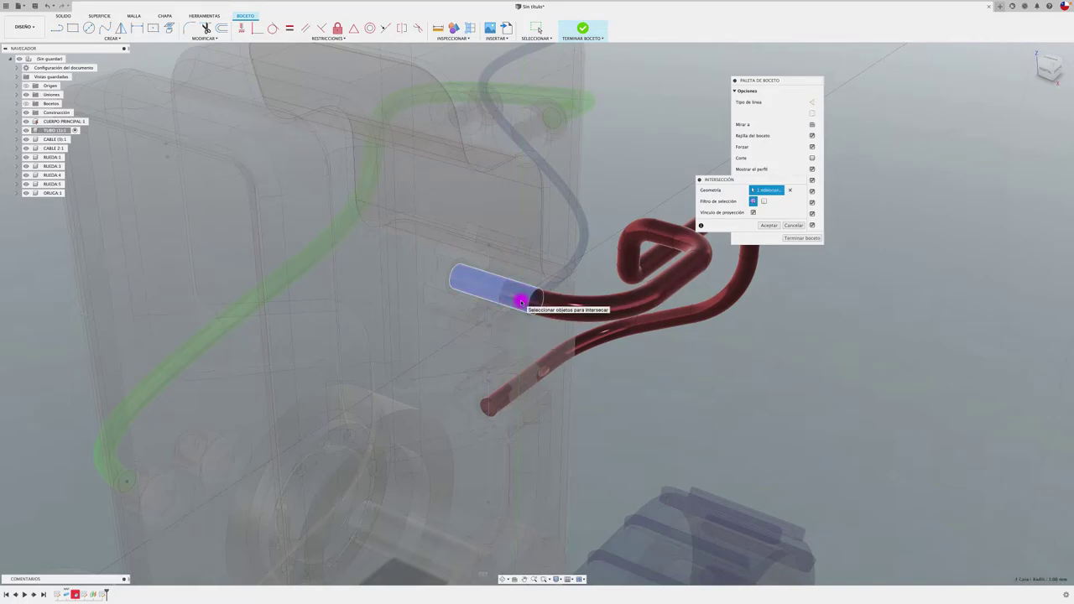
scroll(521, 302, "up", 2)
scroll(515, 300, "up", 3)
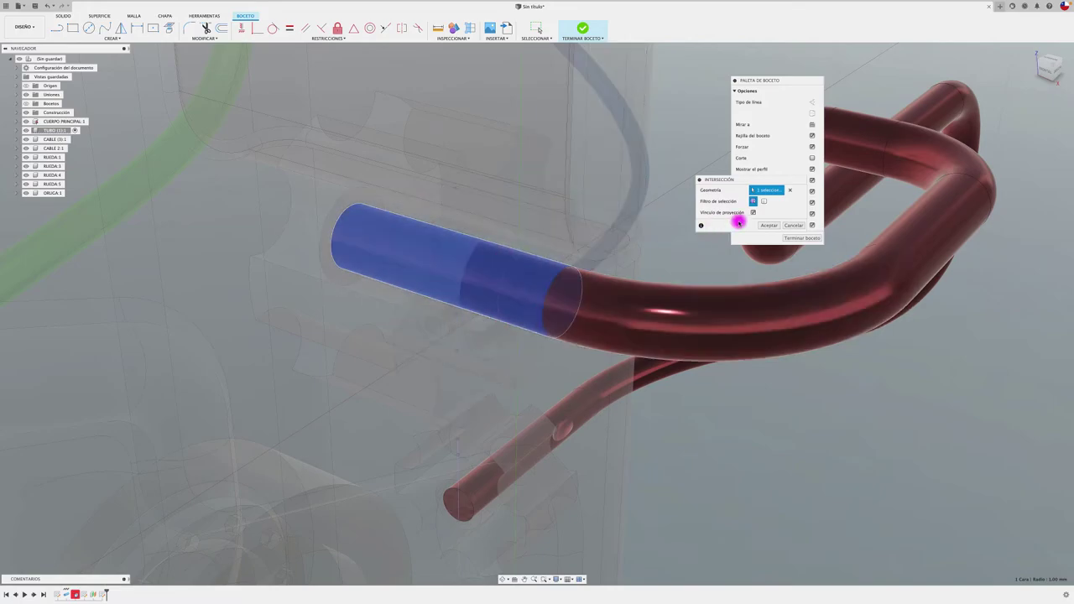
left_click(768, 225)
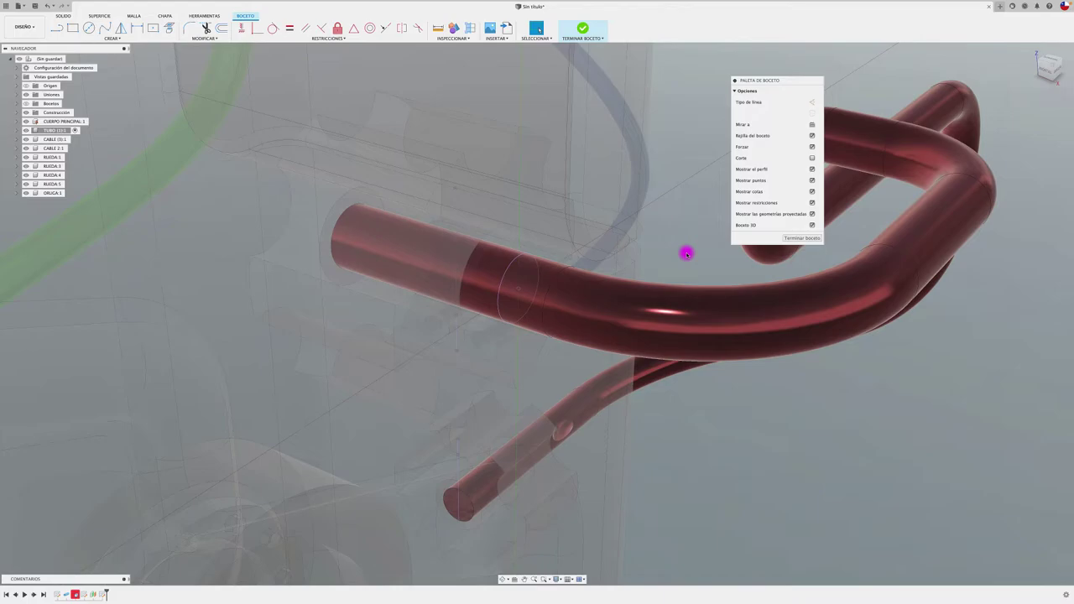
left_click(88, 28)
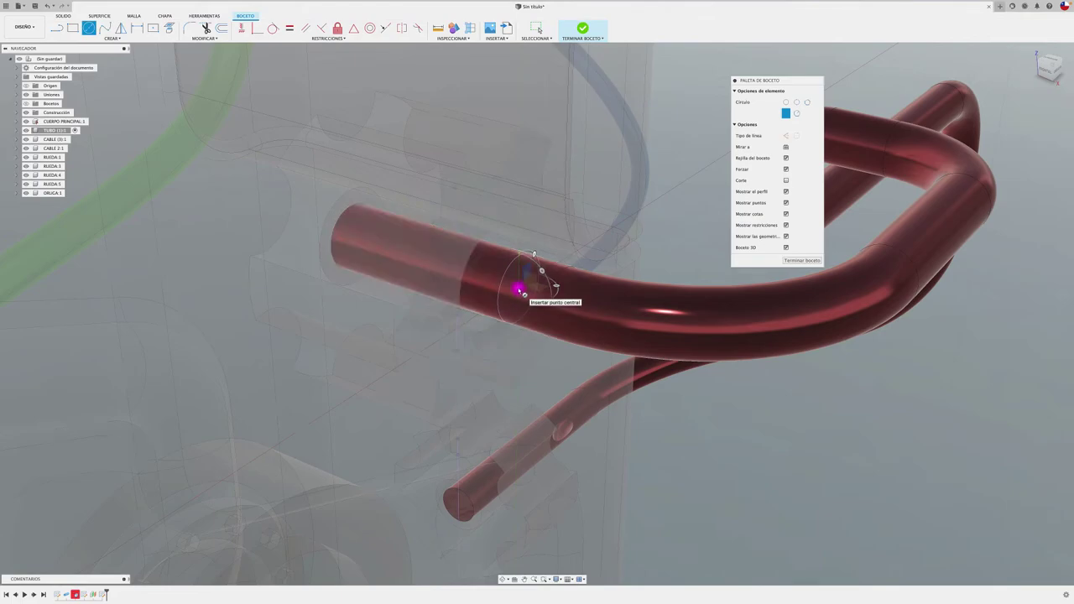
Draw a circle around the tube's cross-section and extrude it 0.361 mm as a joined ring.
left_click(493, 327)
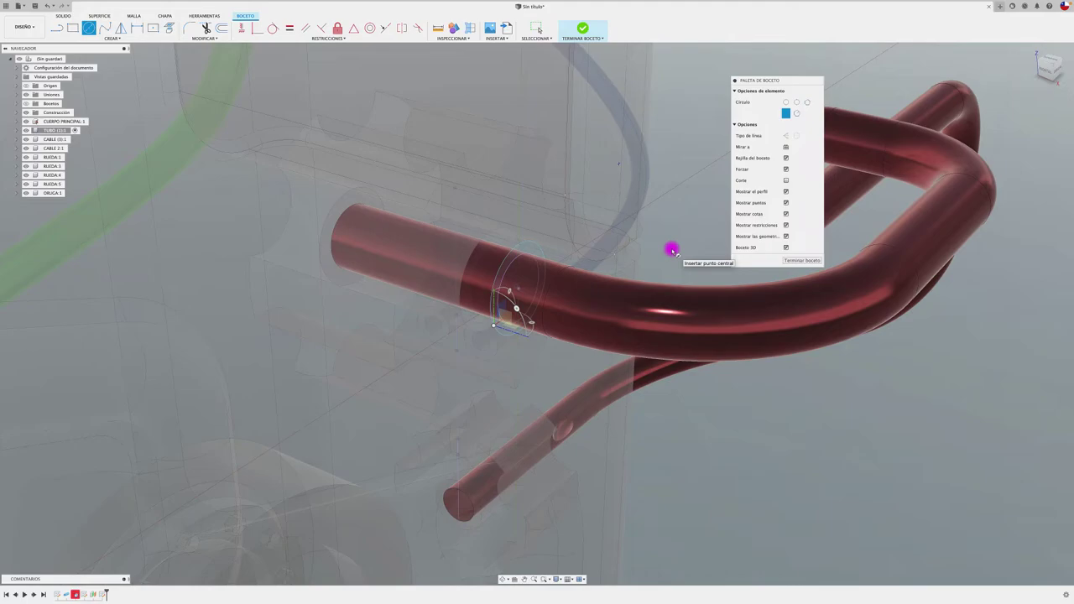
key("e")
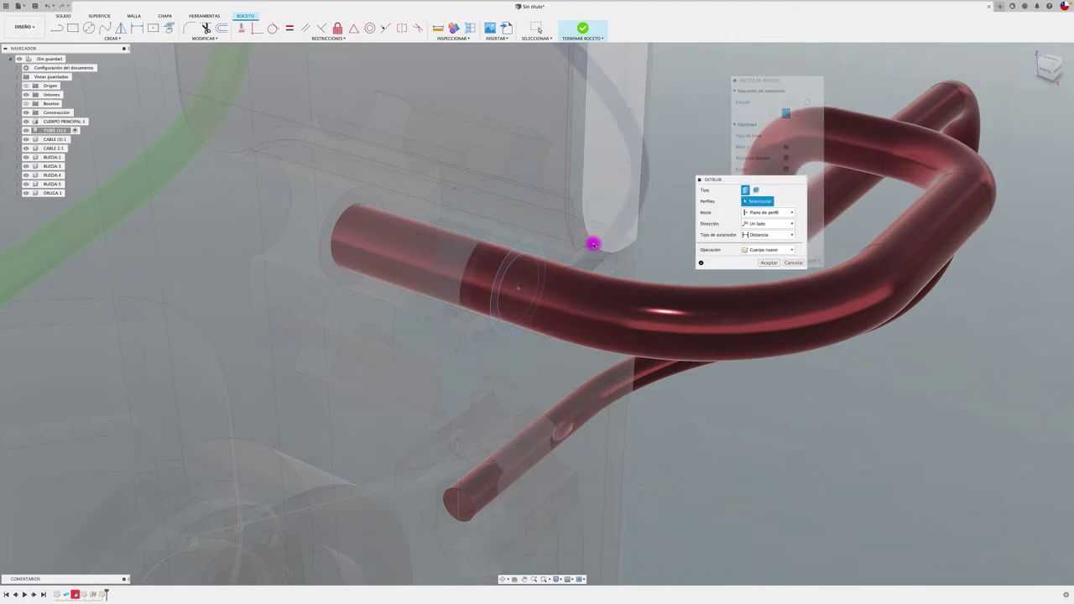
left_click(516, 252)
middle_click_drag(543, 280, 541, 279, "shift")
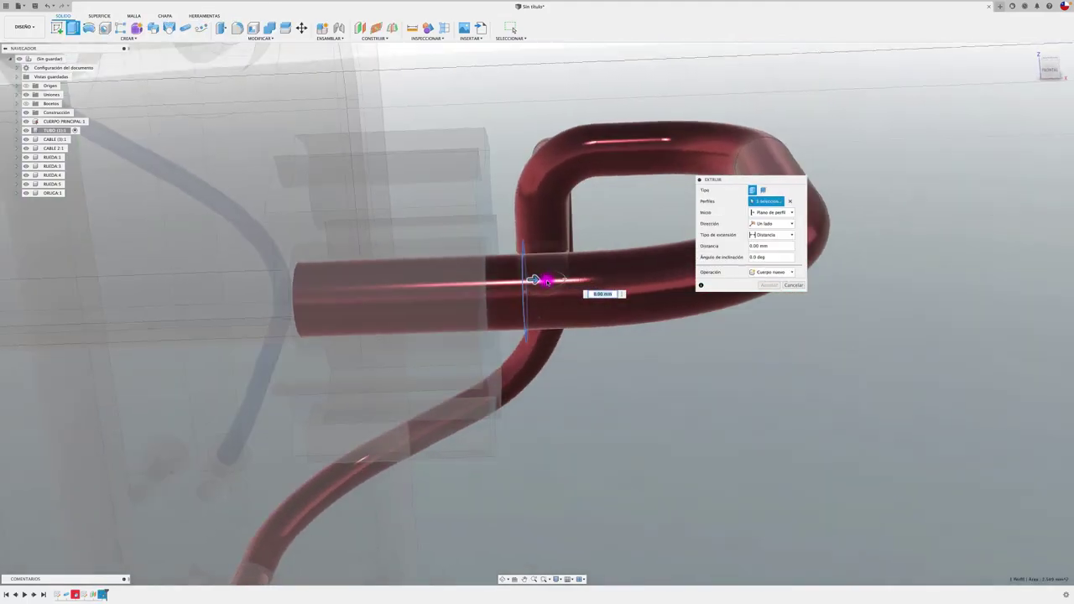
left_click_drag(541, 279, 550, 279)
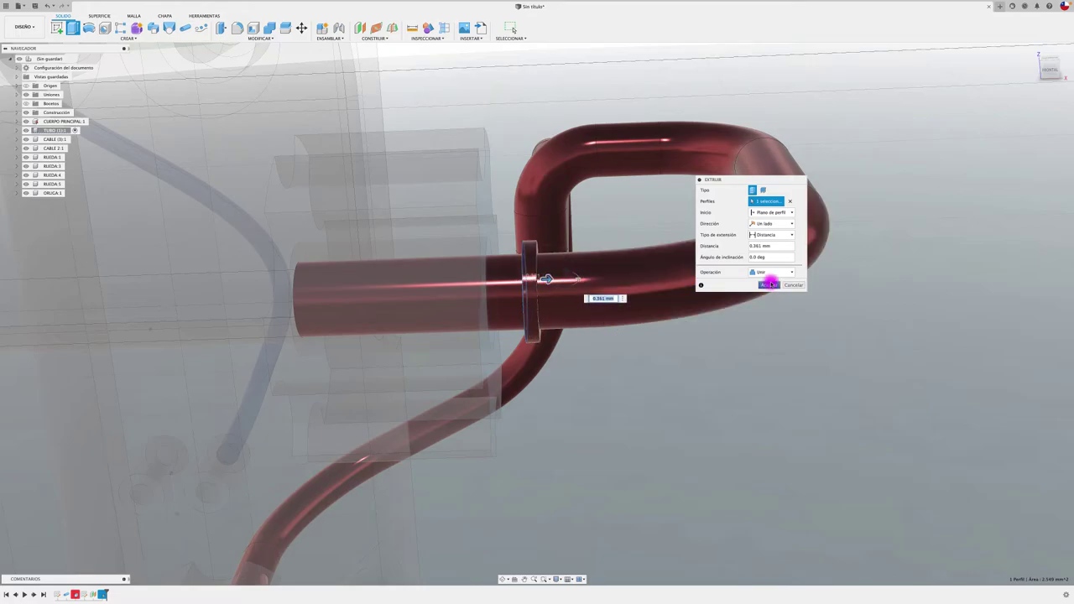
left_click(768, 286)
middle_click_drag(766, 288, 759, 311, "shift")
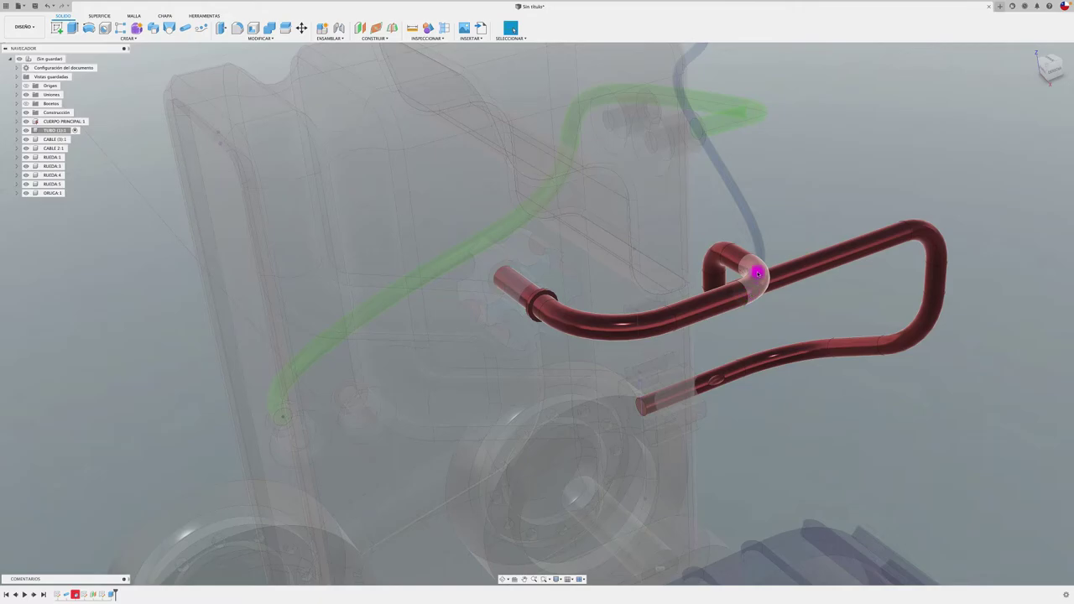
Start a Pattern on Path with the ring collar selected as a Features-type object.
left_click(200, 29)
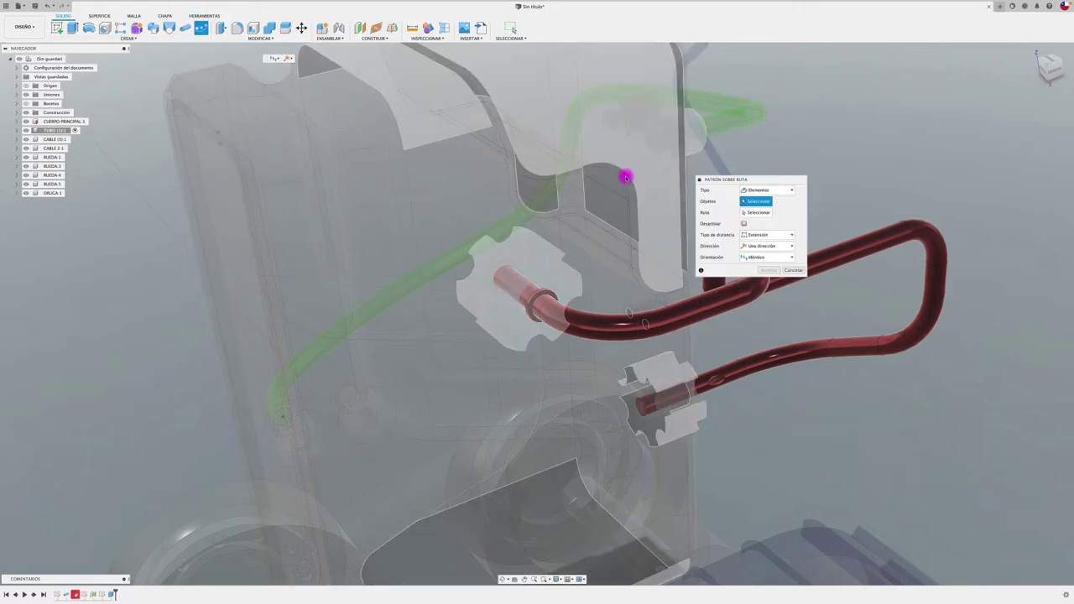
middle_click_drag(546, 307, 556, 330, "shift")
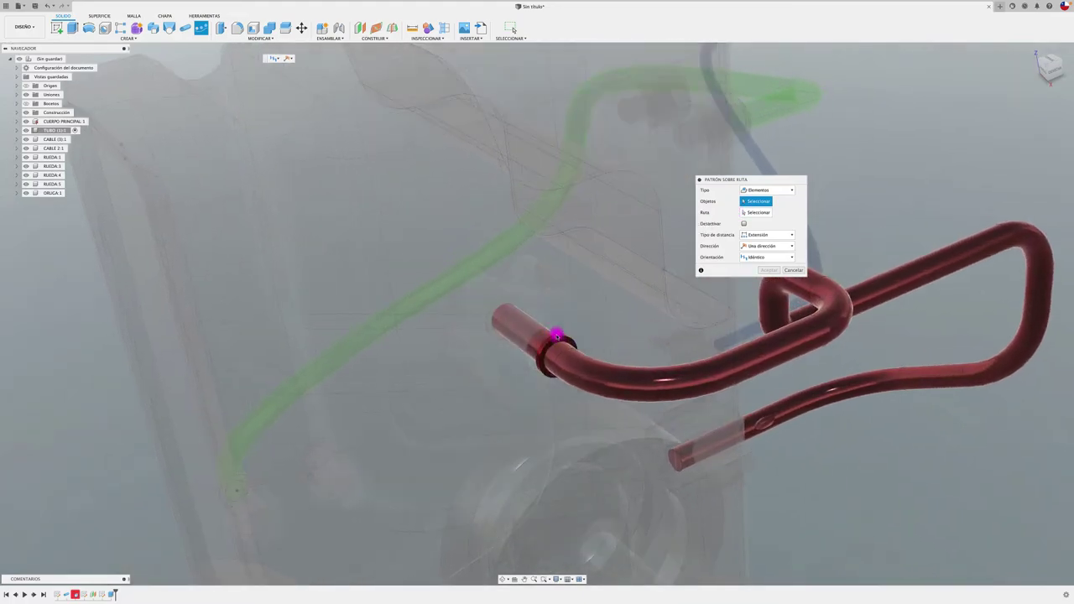
scroll(564, 337, "up", 2)
scroll(564, 339, "up", 2)
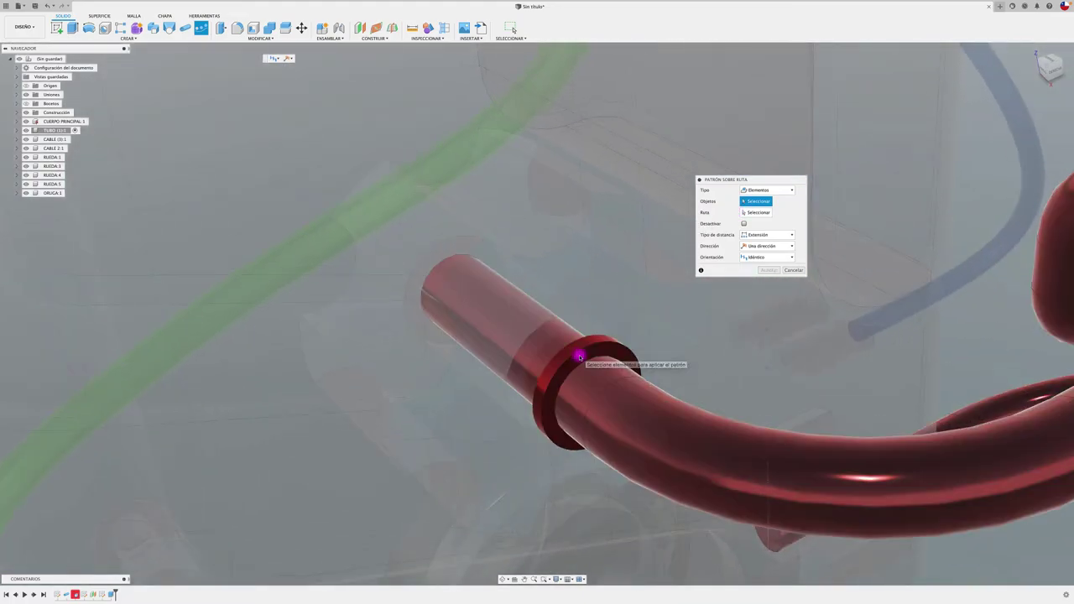
left_click(578, 356)
left_click(773, 190)
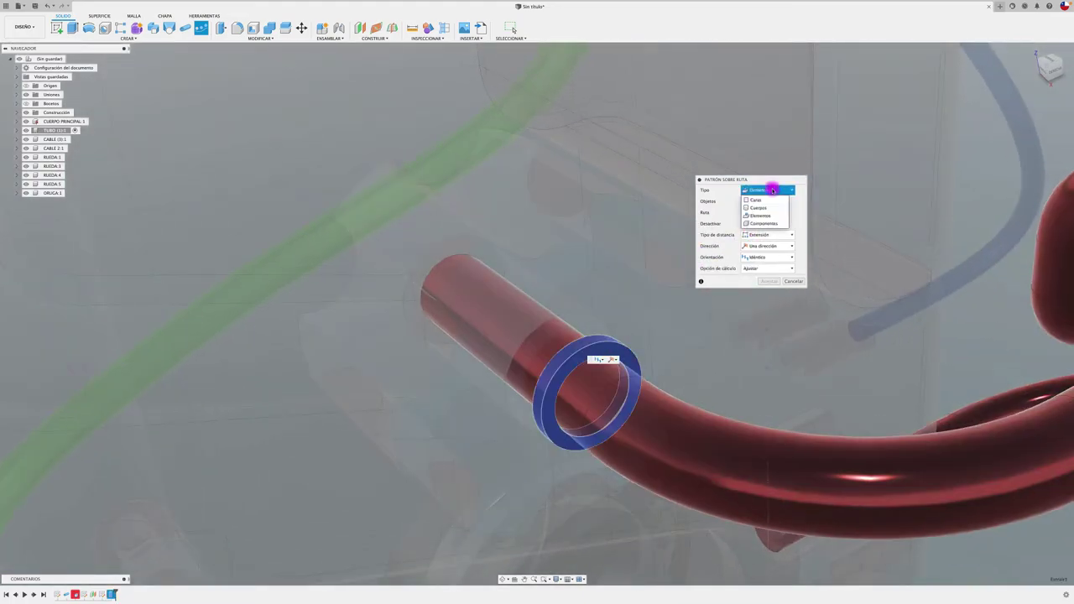
left_click(791, 179)
Switch to path selection and expand the TUBO component's Sketches in the browser.
mouse_move(666, 314)
middle_mouse_down("shift")
mouse_move(738, 268)
mouse_move(759, 226)
middle_mouse_up("shift")
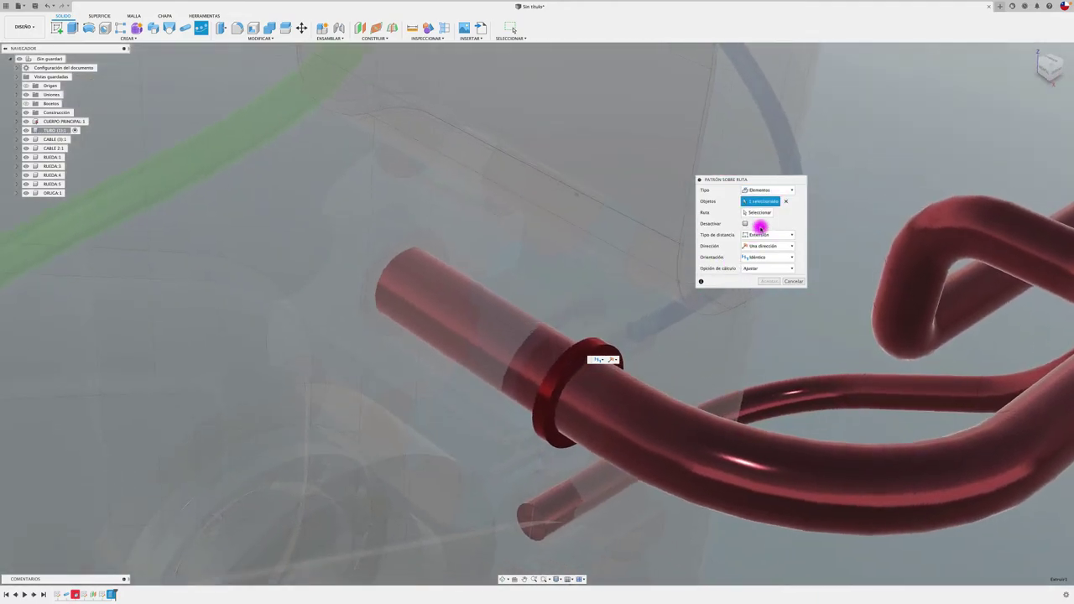
left_click(754, 213)
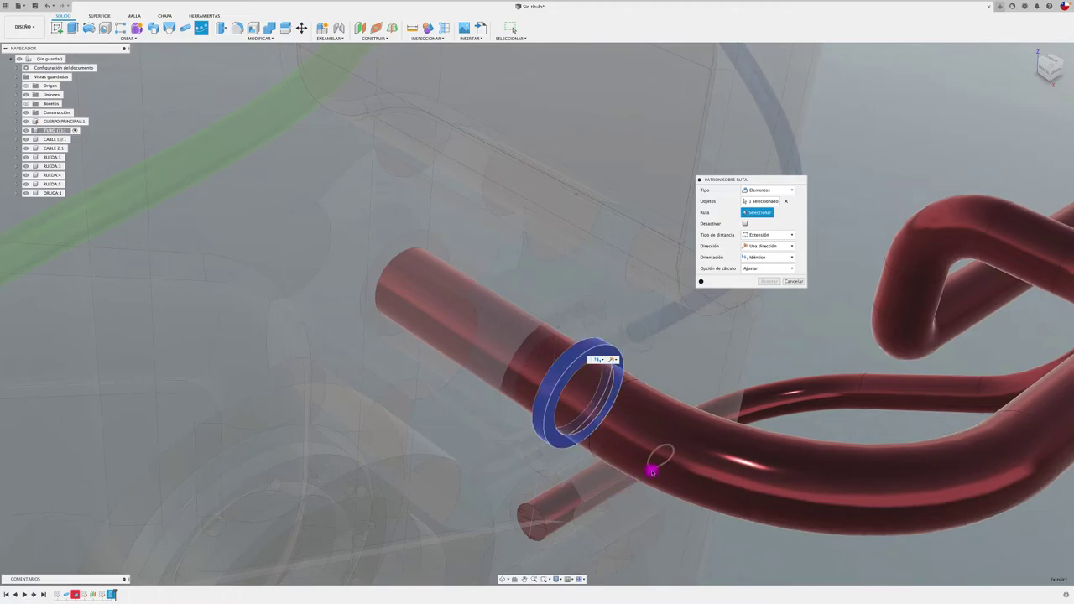
mouse_move(764, 456)
middle_mouse_down("shift")
mouse_move(669, 434)
mouse_move(575, 384)
middle_mouse_up("shift")
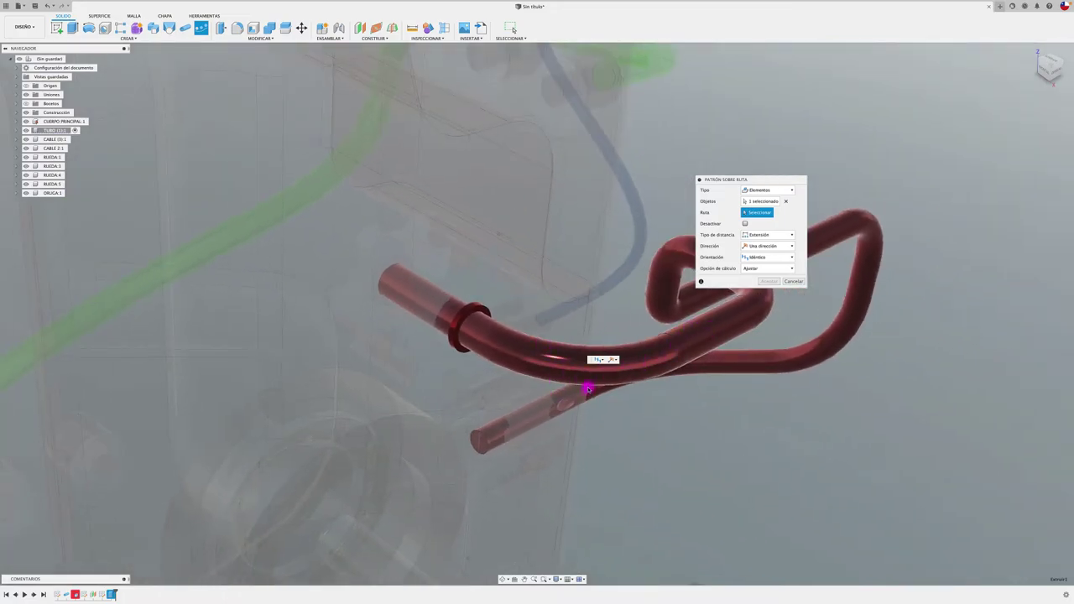
mouse_move(604, 377)
middle_mouse_down("shift")
mouse_move(259, 232)
mouse_move(148, 162)
middle_mouse_up("shift")
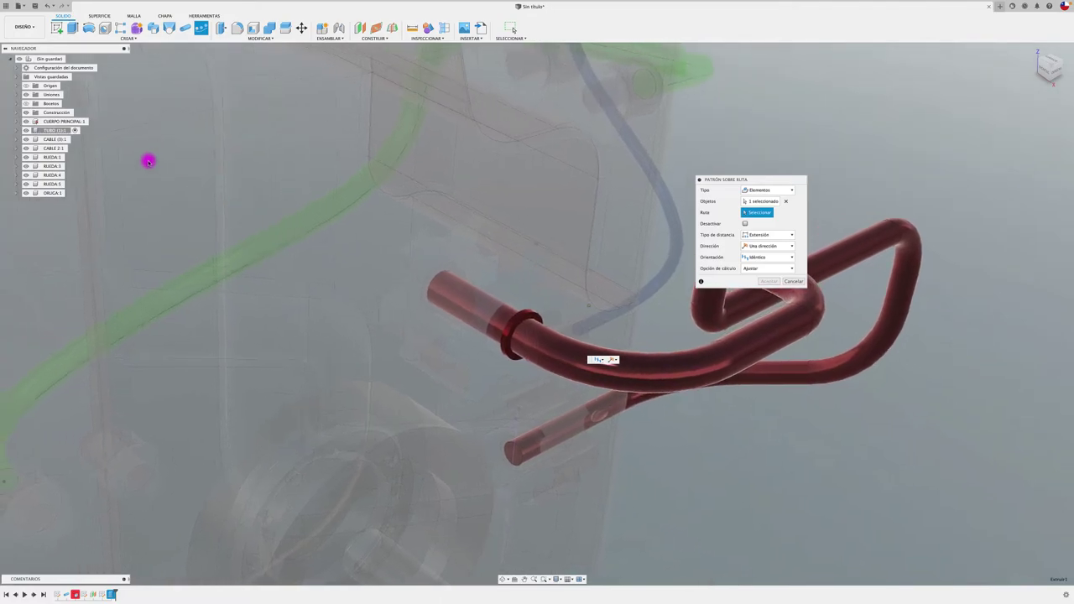
left_click(17, 131)
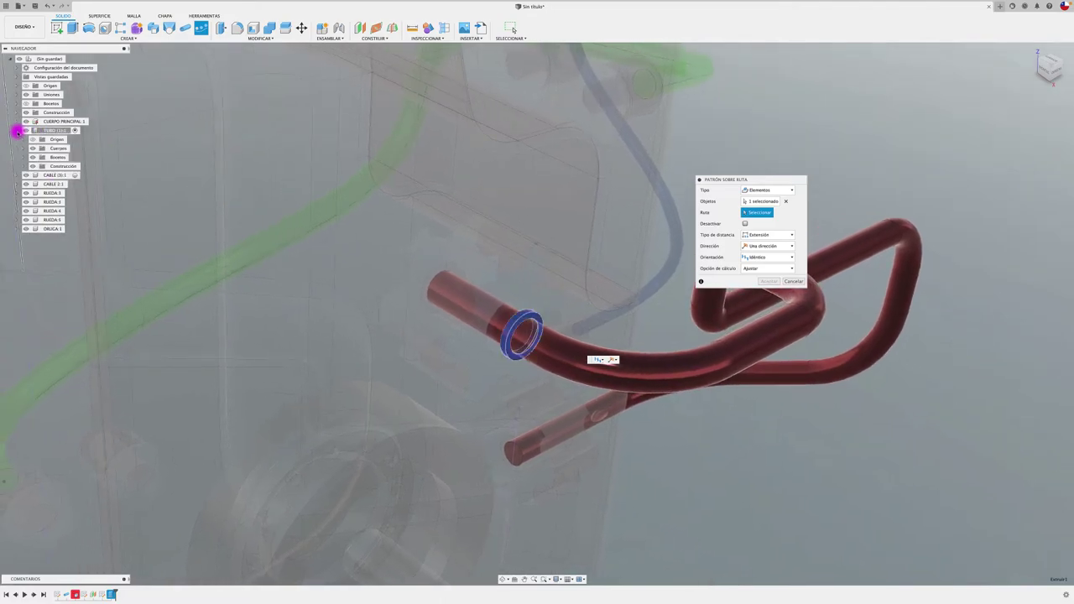
left_click(24, 157)
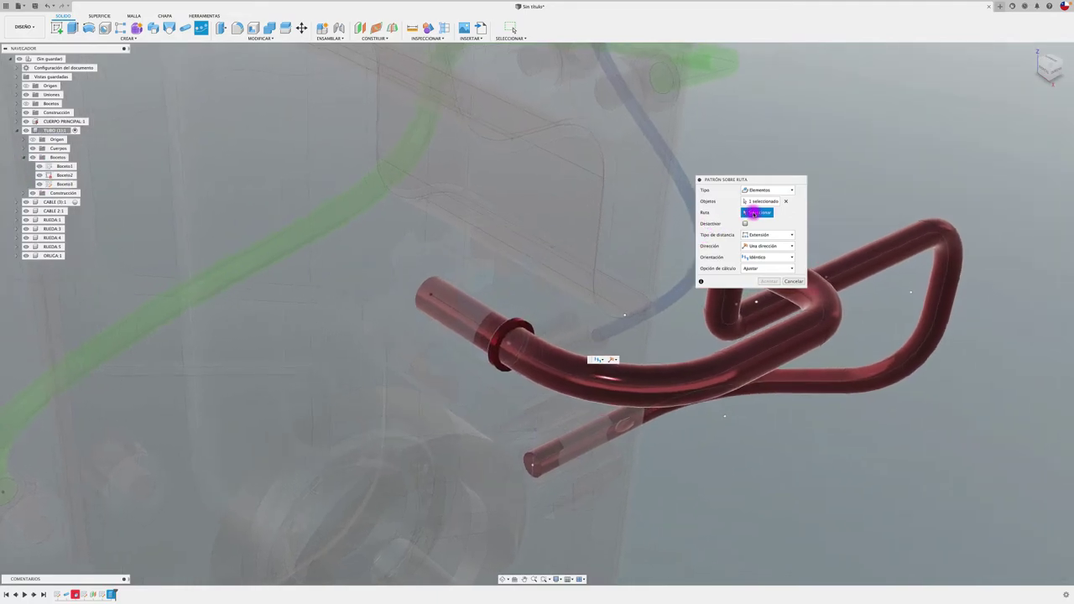
Use the tube's centreline sketch as the path with Path Direction orientation and a 97.463 mm distance.
left_click(608, 386)
middle_click_drag(608, 386, 482, 348, "shift")
mouse_move(483, 348)
left_mouse_down()
mouse_move(515, 367)
mouse_move(646, 370)
left_mouse_up()
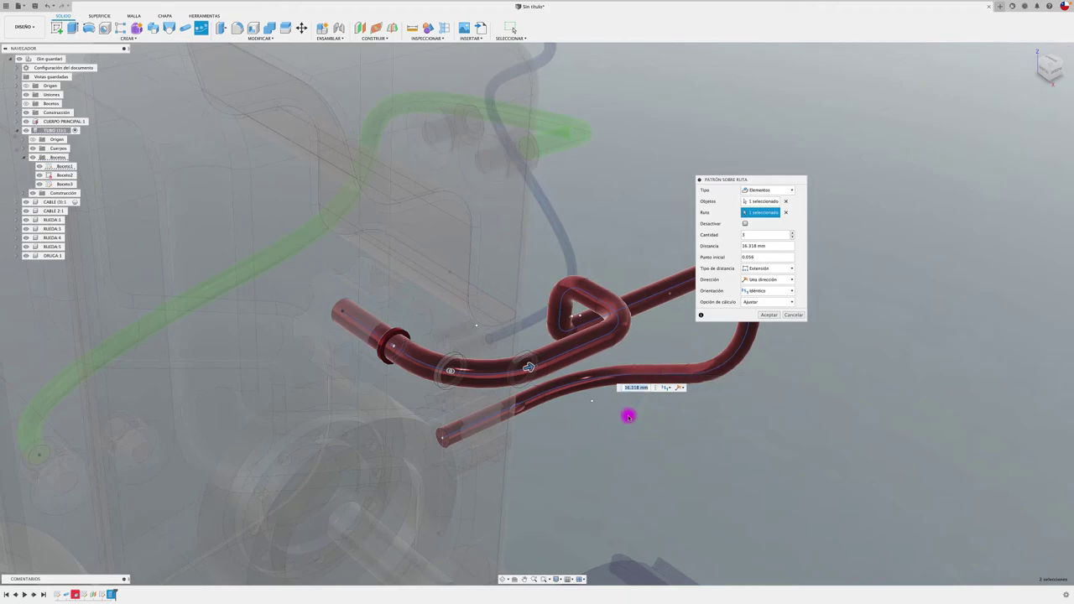
left_click(761, 301)
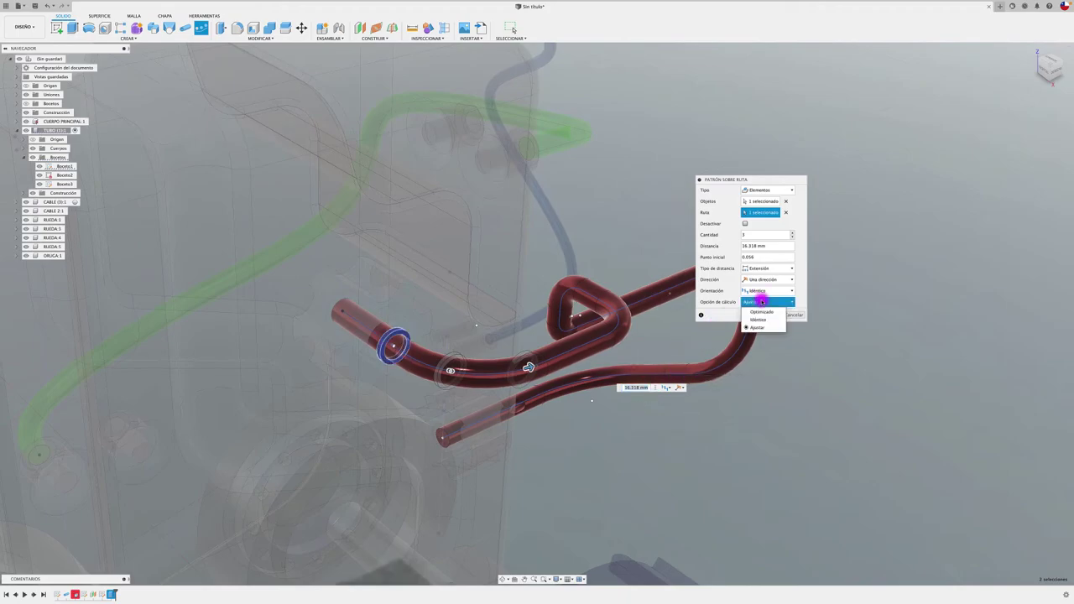
left_click(765, 291)
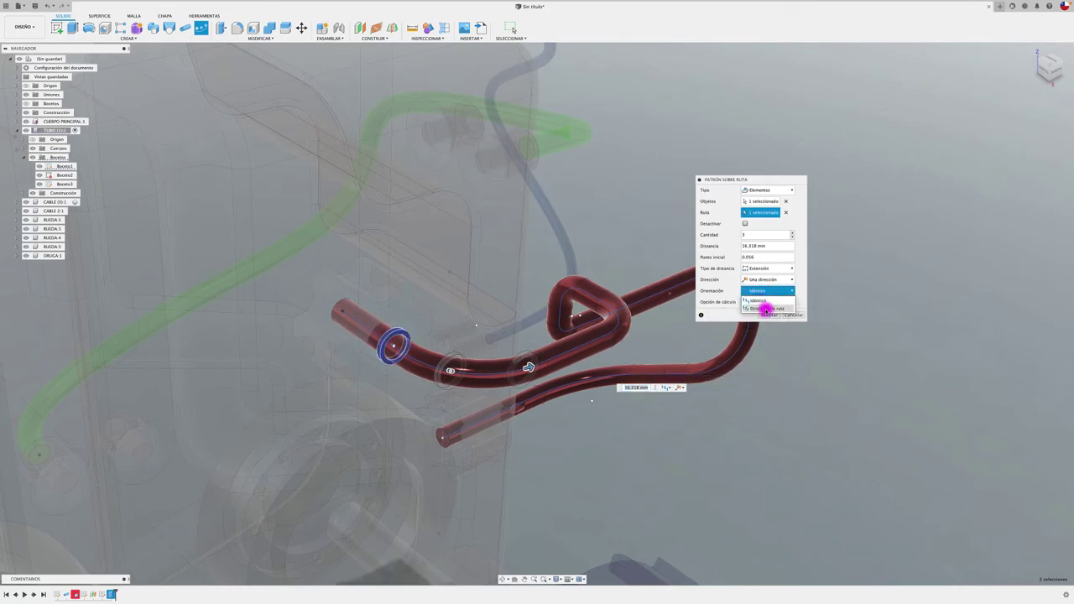
left_click(765, 309)
middle_click_drag(455, 437, 411, 404, "shift")
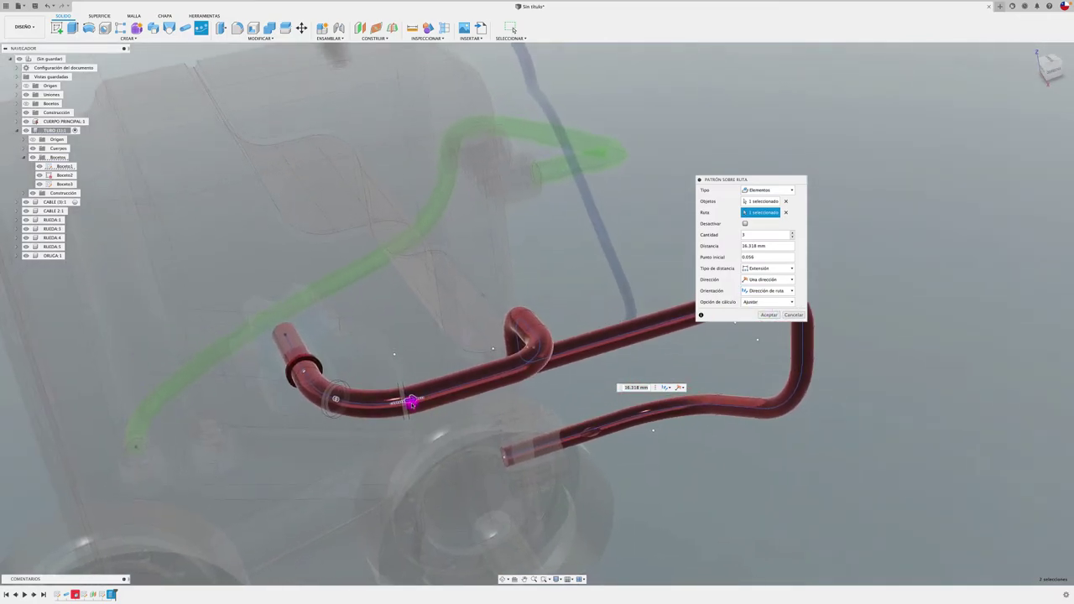
mouse_move(411, 404)
left_mouse_down()
mouse_move(545, 246)
mouse_move(579, 359)
mouse_move(758, 309)
mouse_move(815, 336)
mouse_move(800, 394)
mouse_move(752, 411)
mouse_move(616, 422)
left_mouse_up()
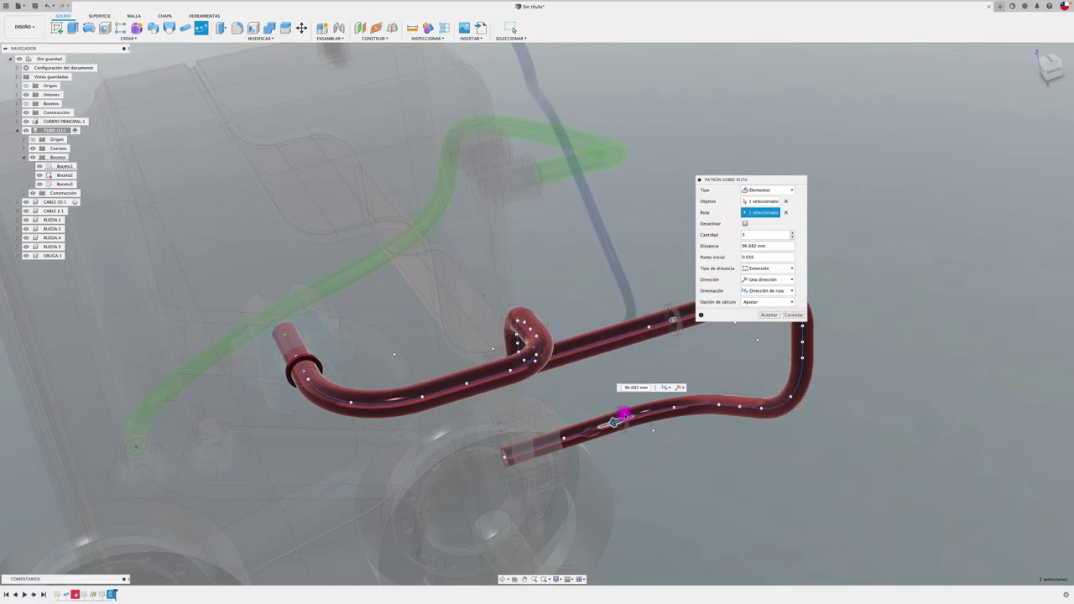
mouse_move(624, 414)
middle_mouse_down("shift")
mouse_move(630, 425)
mouse_move(703, 422)
mouse_move(638, 453)
middle_mouse_up("shift")
left_click_drag(631, 454, 628, 450)
mouse_move(628, 450)
middle_mouse_down("shift")
mouse_move(664, 328)
mouse_move(693, 283)
mouse_move(745, 249)
middle_mouse_up("shift")
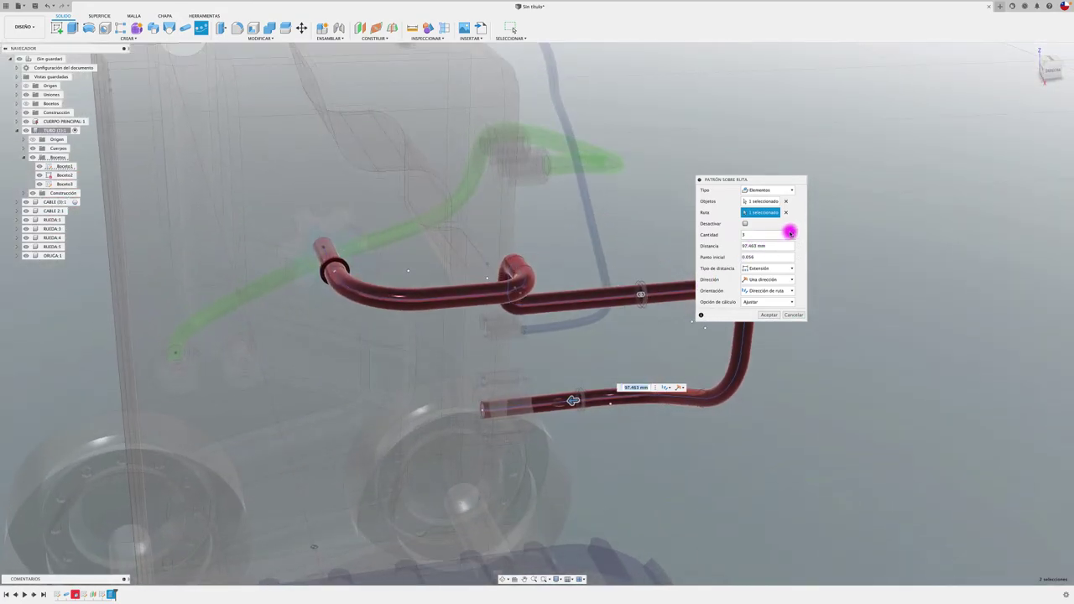
Raise the collar quantity to twenty and accept the path pattern.
left_click(792, 233)
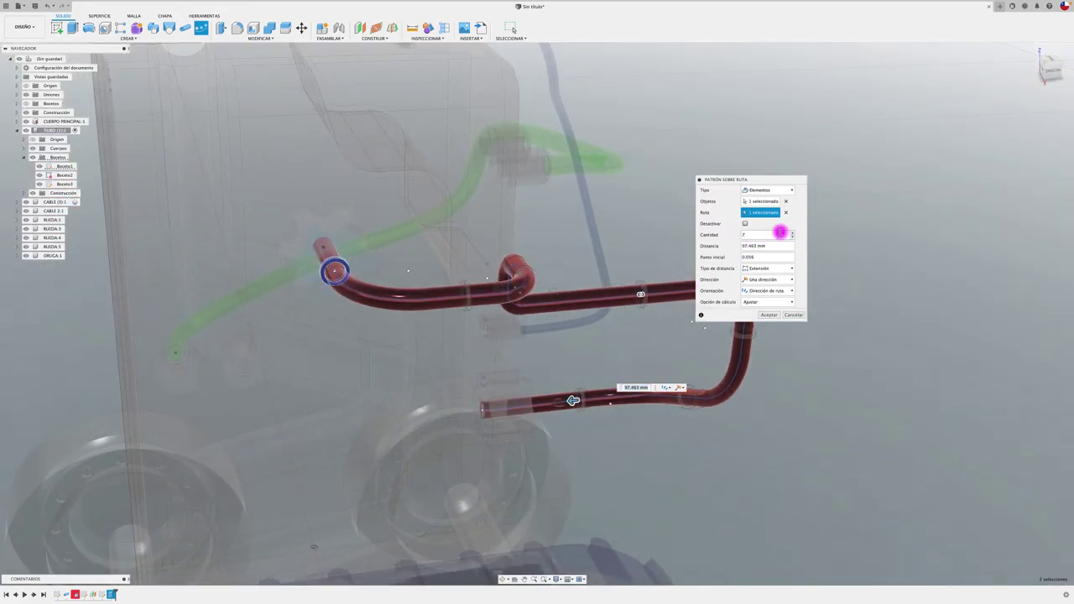
left_click(792, 232)
left_click(792, 232)
left_click(792, 232)
left_click(791, 232)
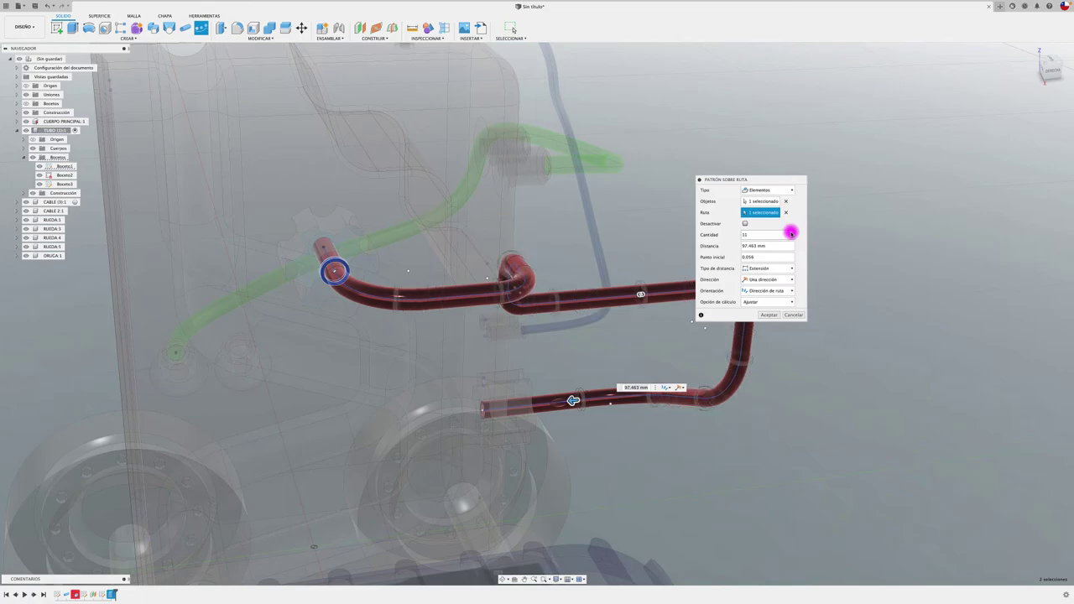
left_click(791, 234)
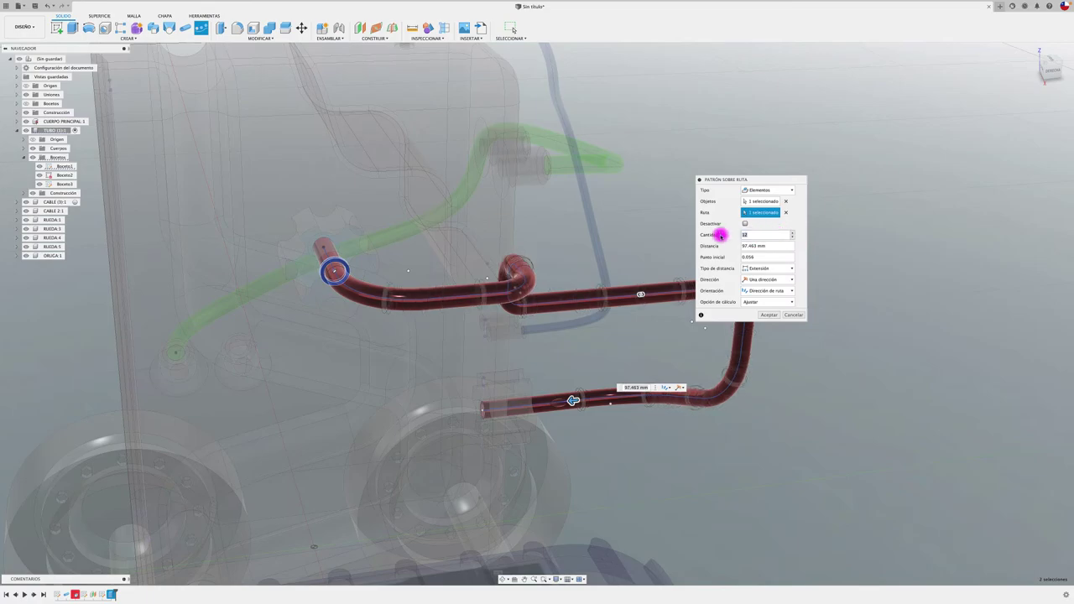
middle_click_drag(720, 235, 720, 236, "shift")
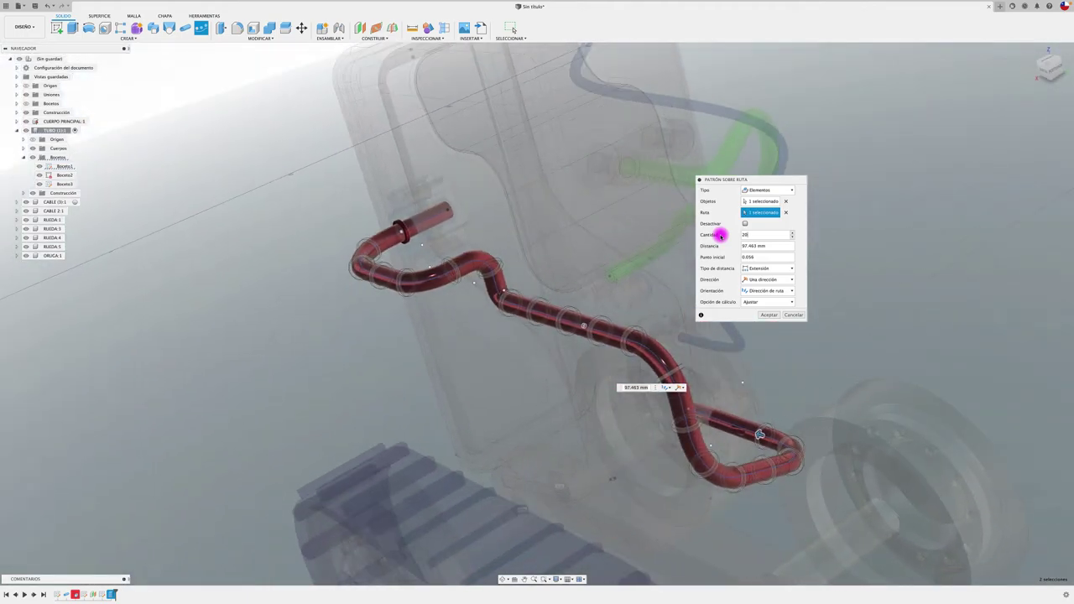
mouse_move(645, 230)
middle_mouse_down("shift")
mouse_move(479, 263)
mouse_move(498, 291)
middle_mouse_up("shift")
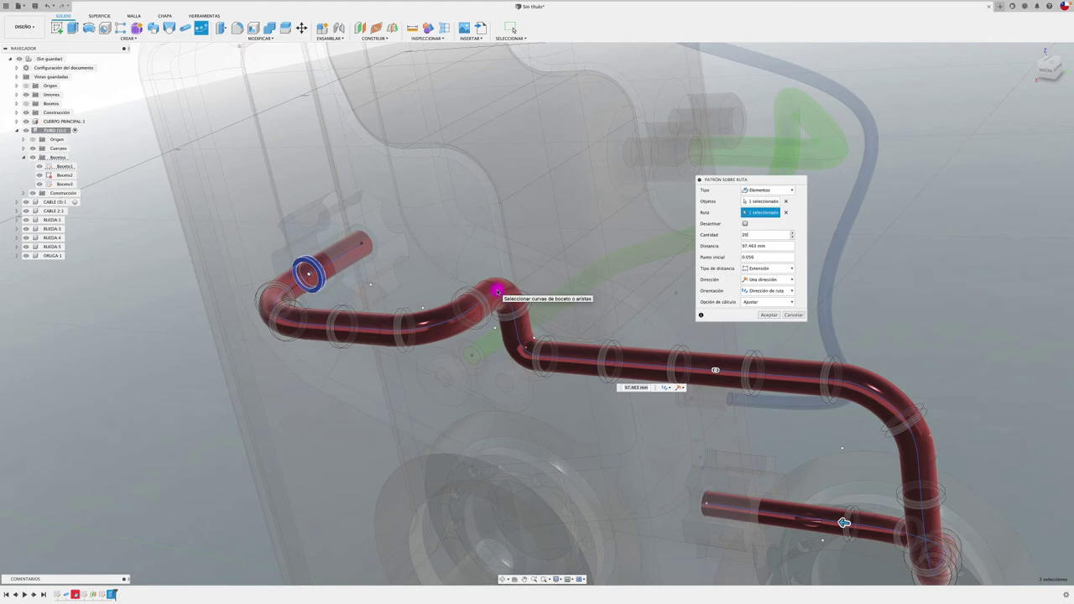
left_click(765, 316)
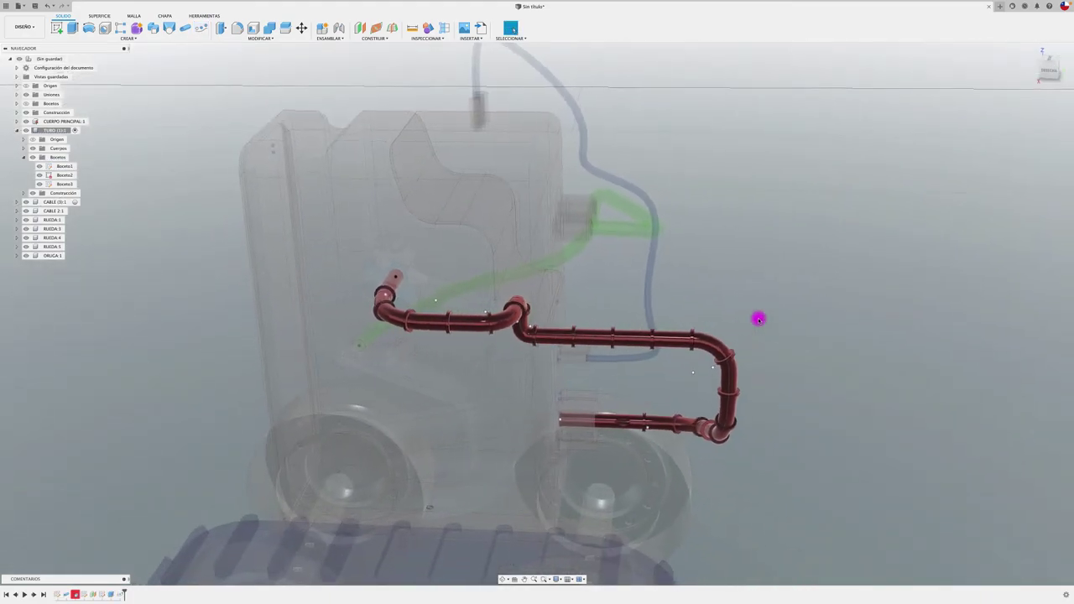
Reactivate the root assembly, collapse the TUBO node, and orbit to see the whole robot.
left_click(69, 58)
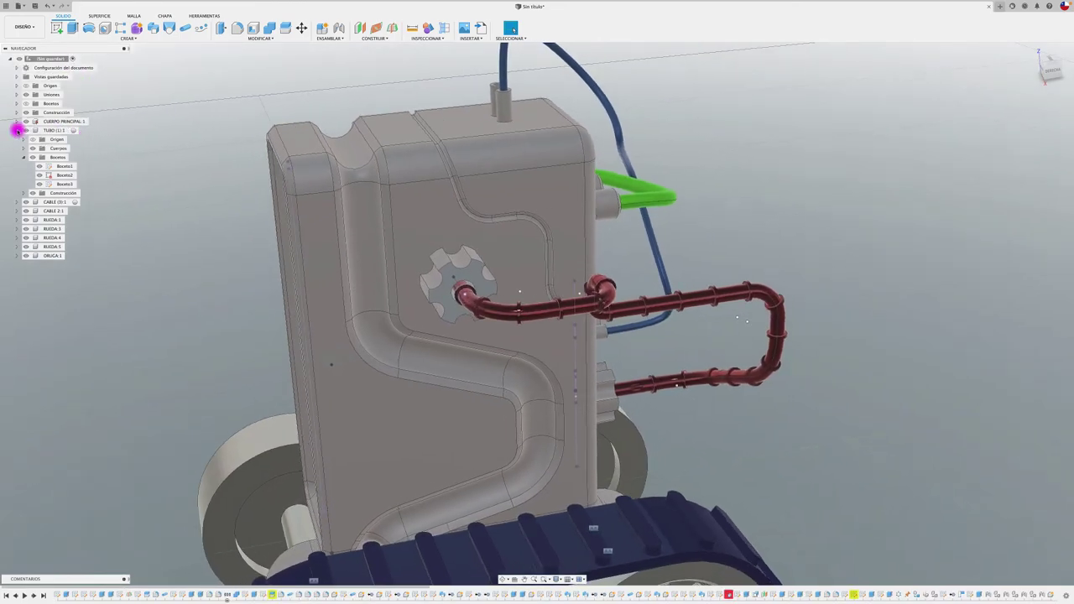
left_click(17, 130)
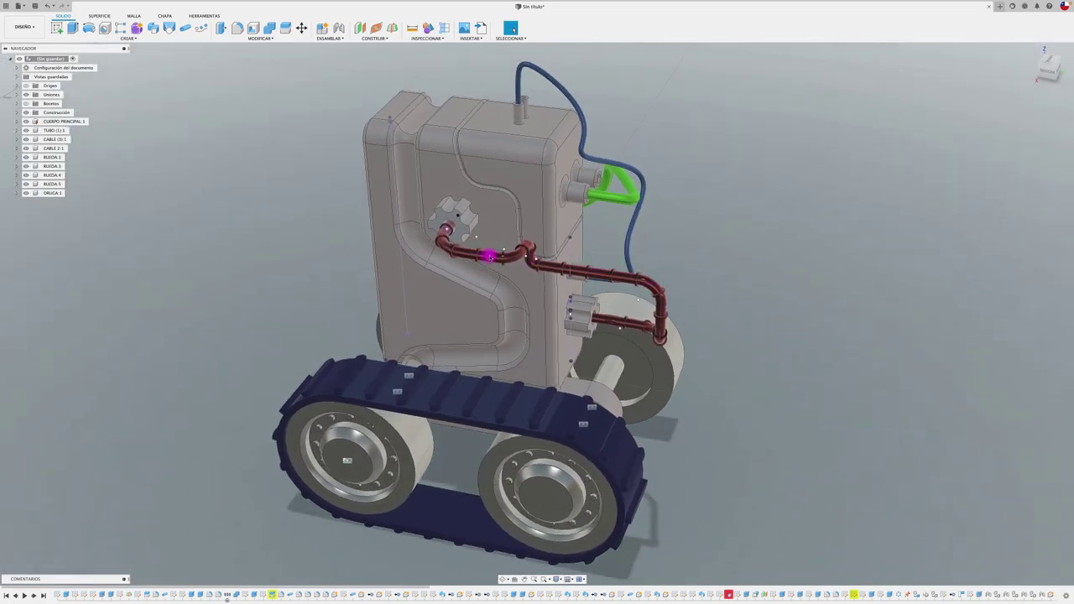
mouse_move(687, 273)
middle_mouse_down("shift")
mouse_move(599, 270)
mouse_move(506, 288)
mouse_move(823, 358)
middle_mouse_up("shift")
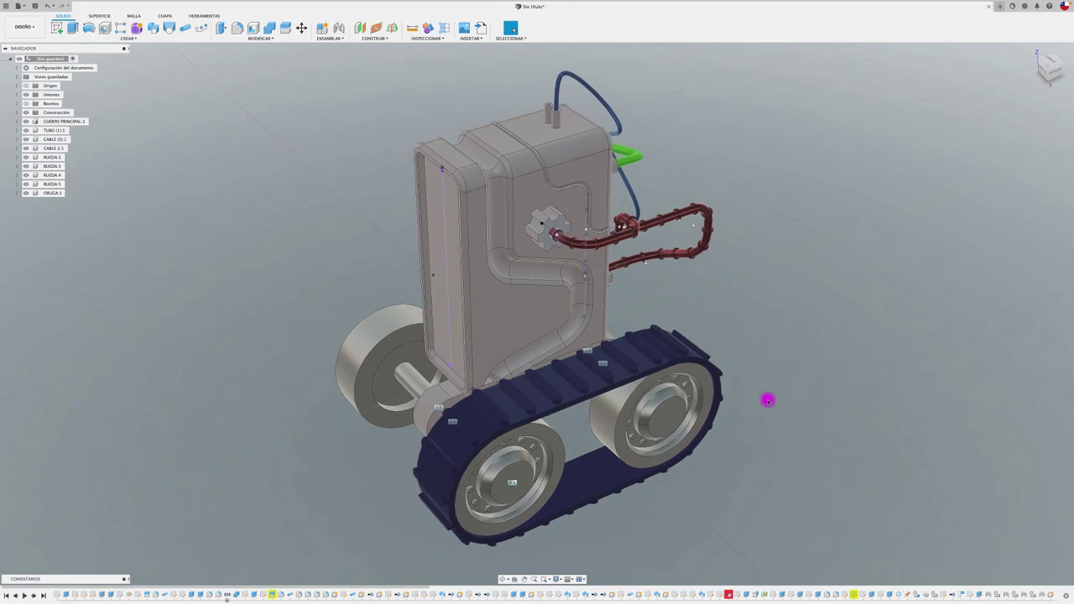
middle_click_drag(774, 392, 798, 381, "shift")
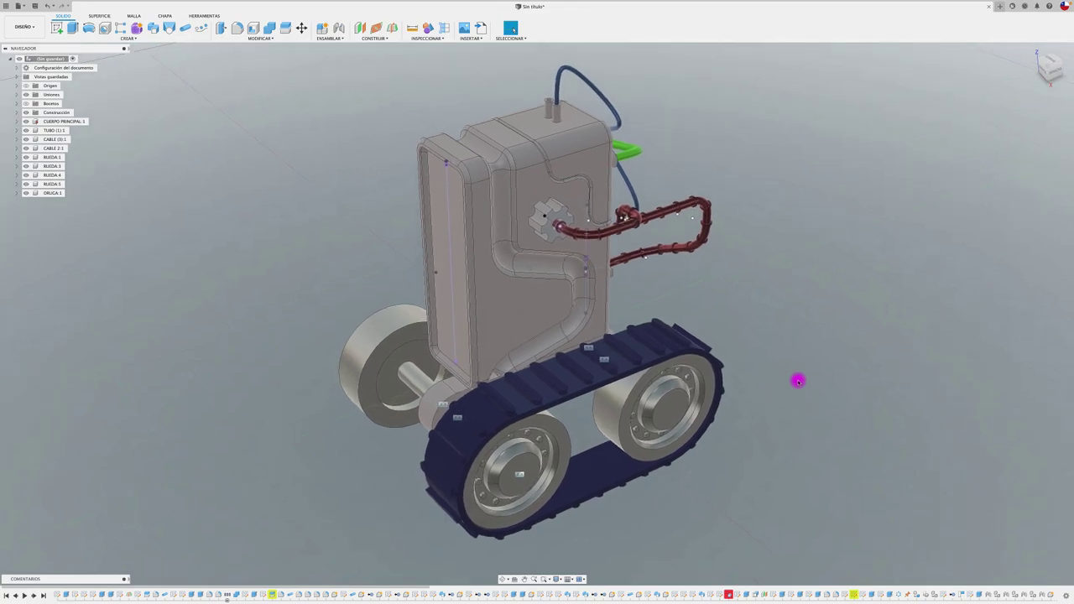